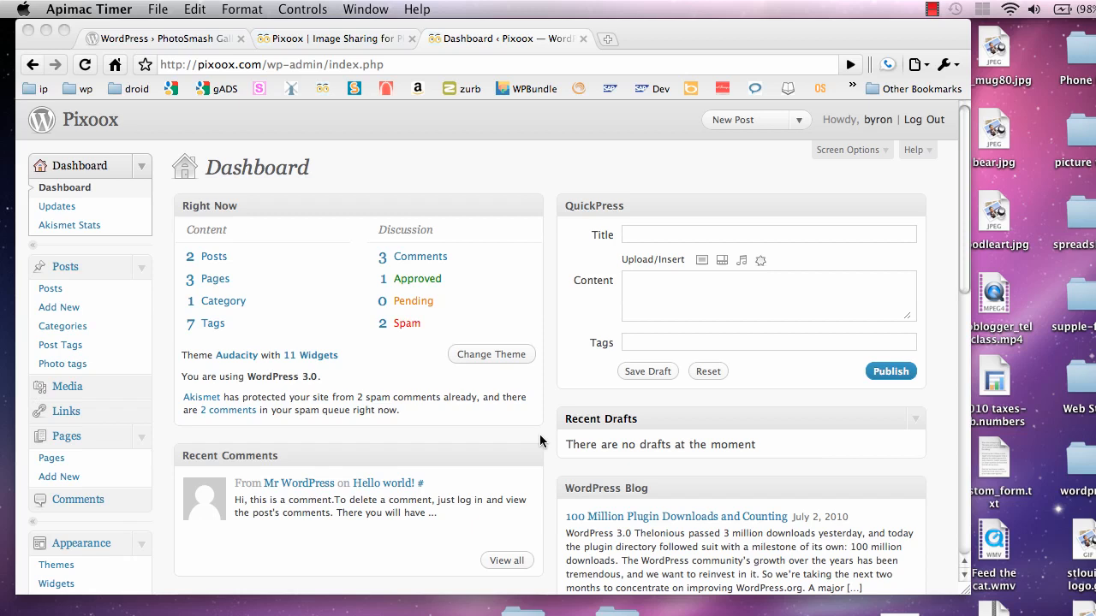
Open the zip upload page for adding a new plugin and view its file chooser without picking a file
scroll(540, 441, down, 1)
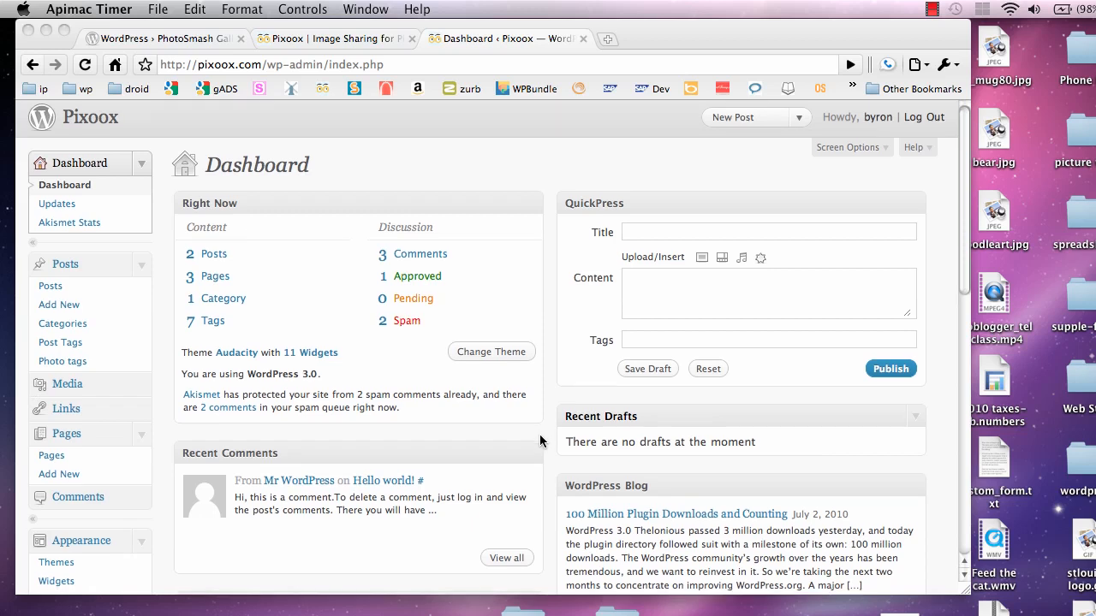
scroll(540, 441, down, 5)
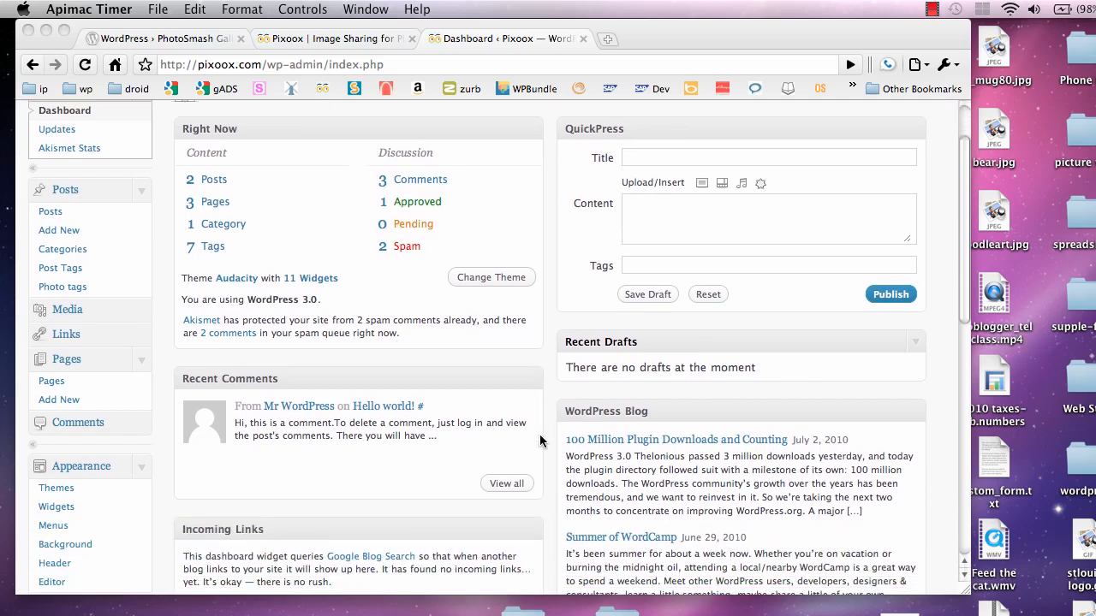
scroll(540, 441, up, 1)
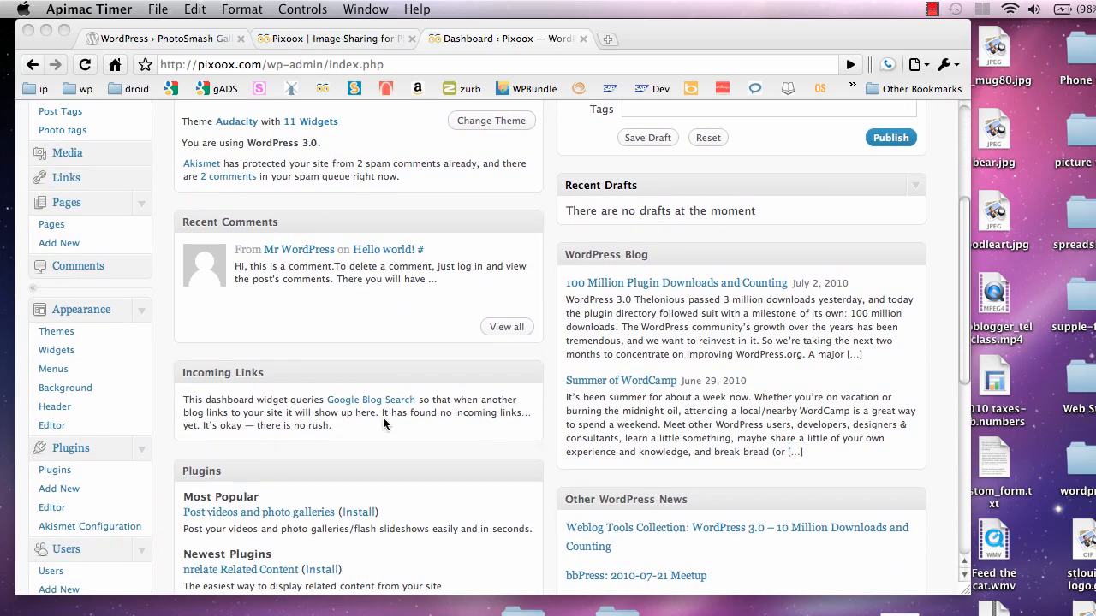
click(57, 473)
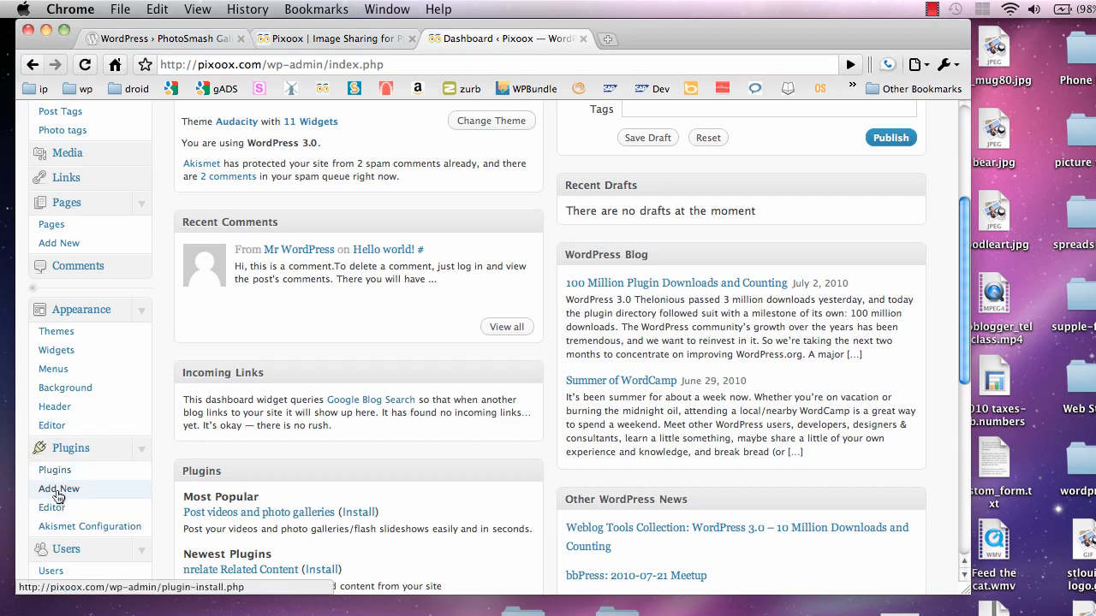
click(58, 492)
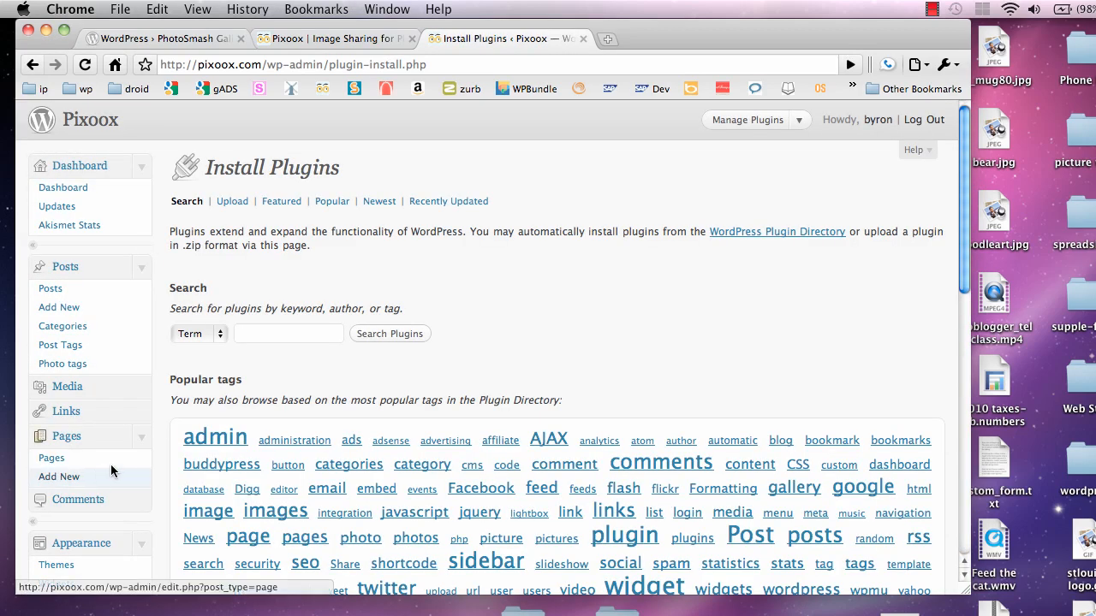
click(233, 203)
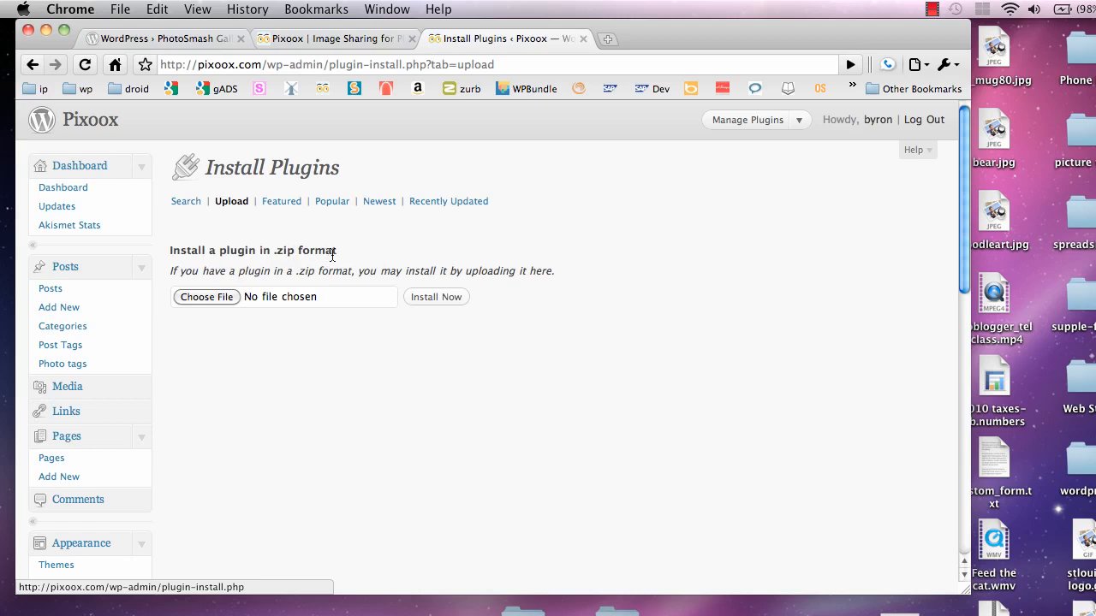
click(330, 299)
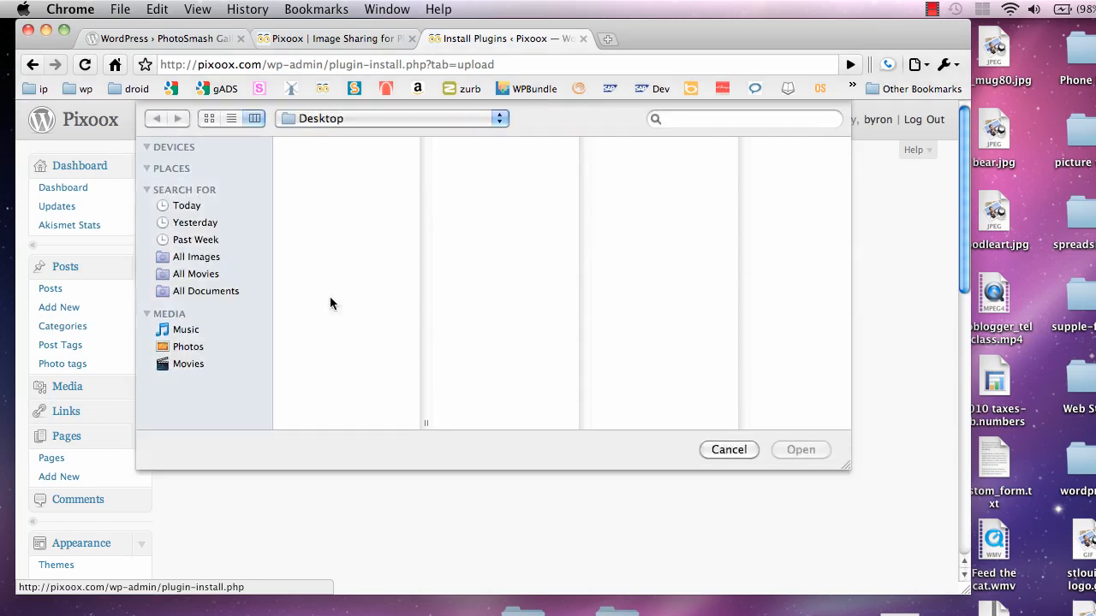
click(720, 447)
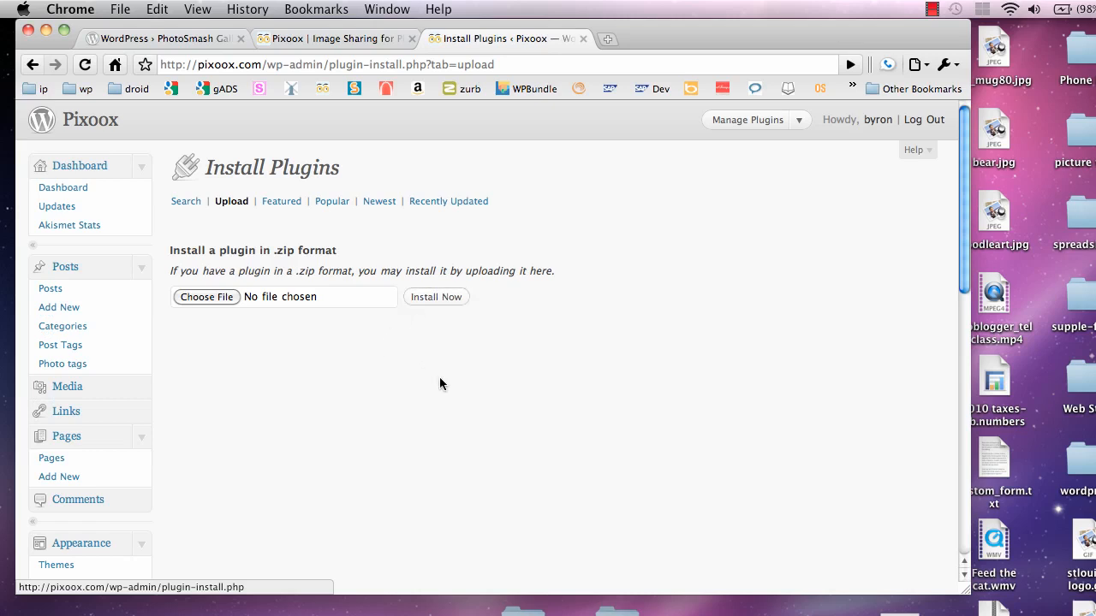
In the PSExtend settings, activate the New Posts on Upload module and save the settings
scroll(439, 378, down, 10)
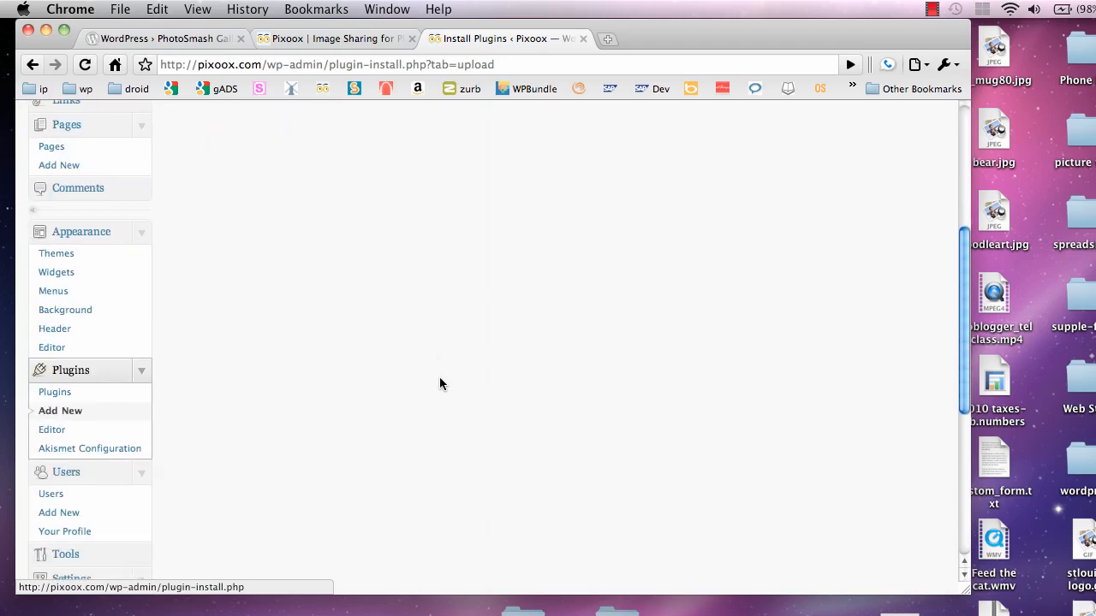
scroll(439, 384, down, 5)
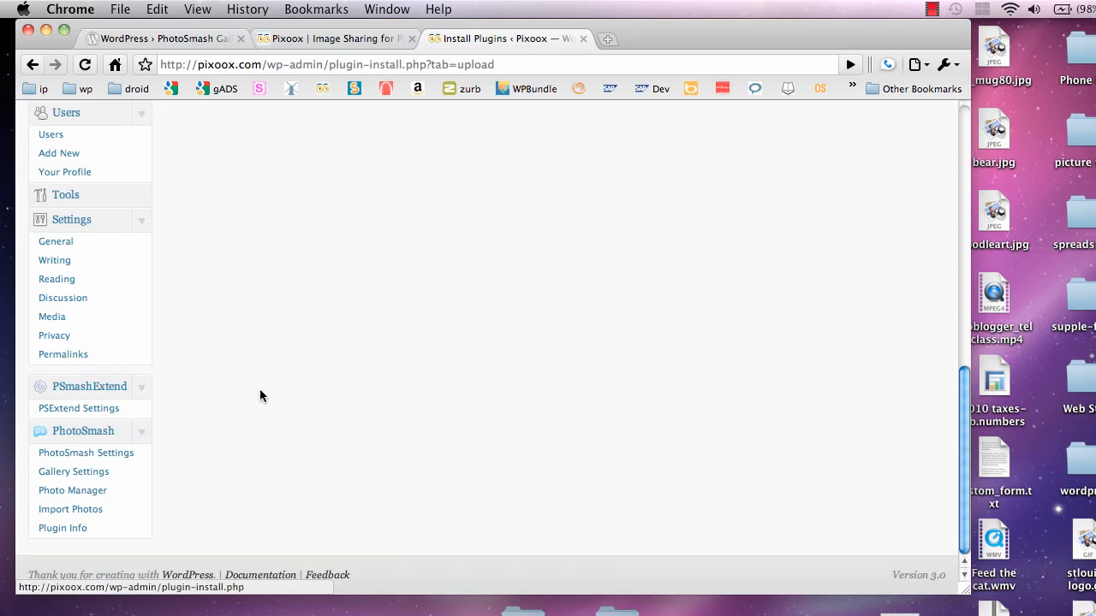
click(108, 410)
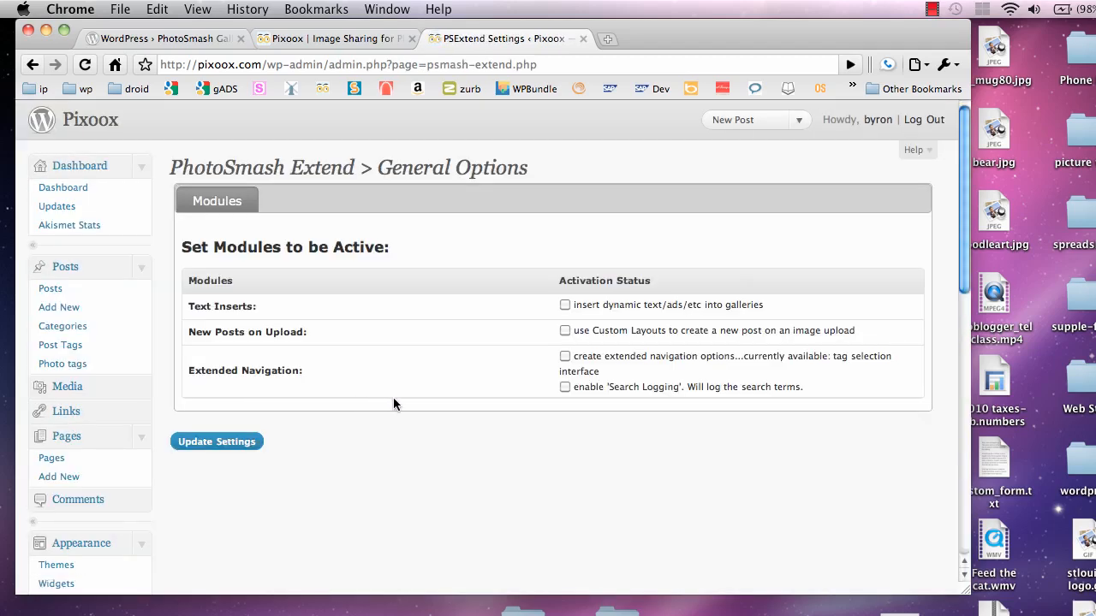
scroll(369, 404, down, 10)
scroll(369, 404, down, 1)
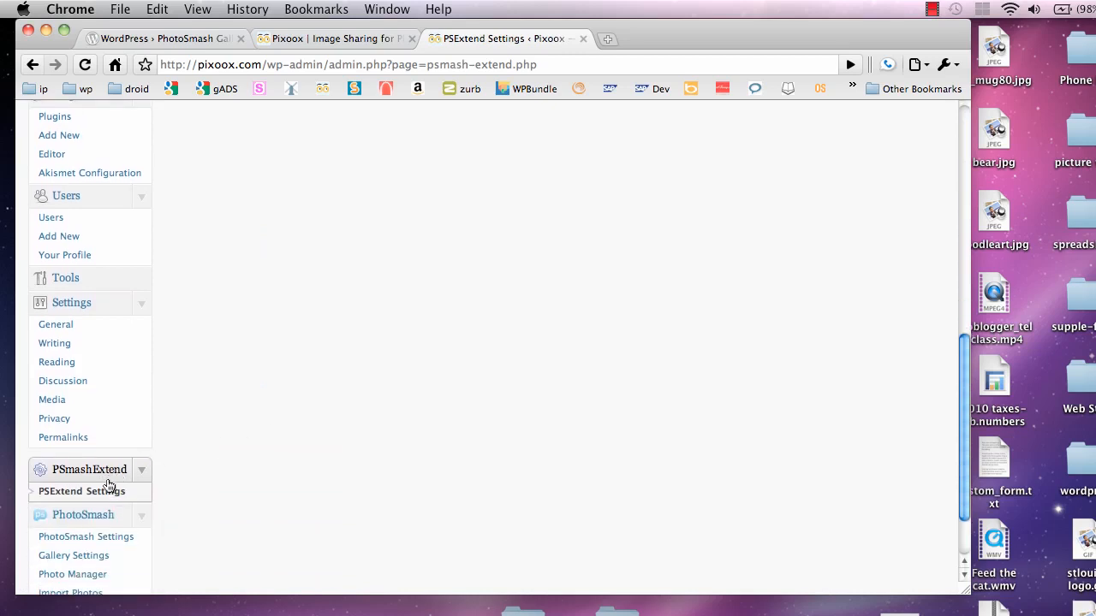
scroll(331, 451, up, 10)
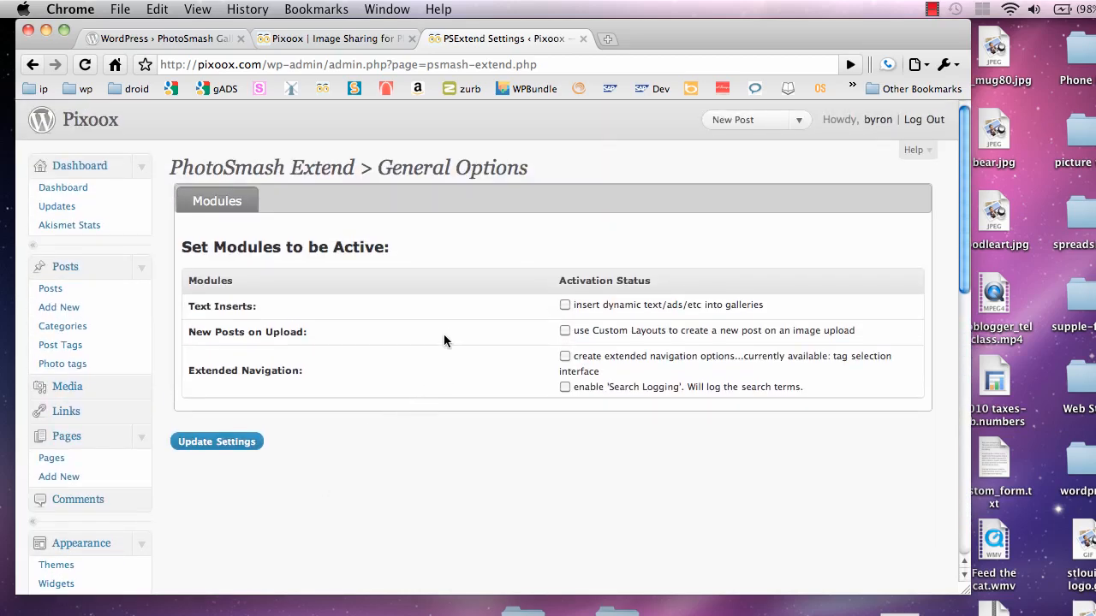
click(565, 332)
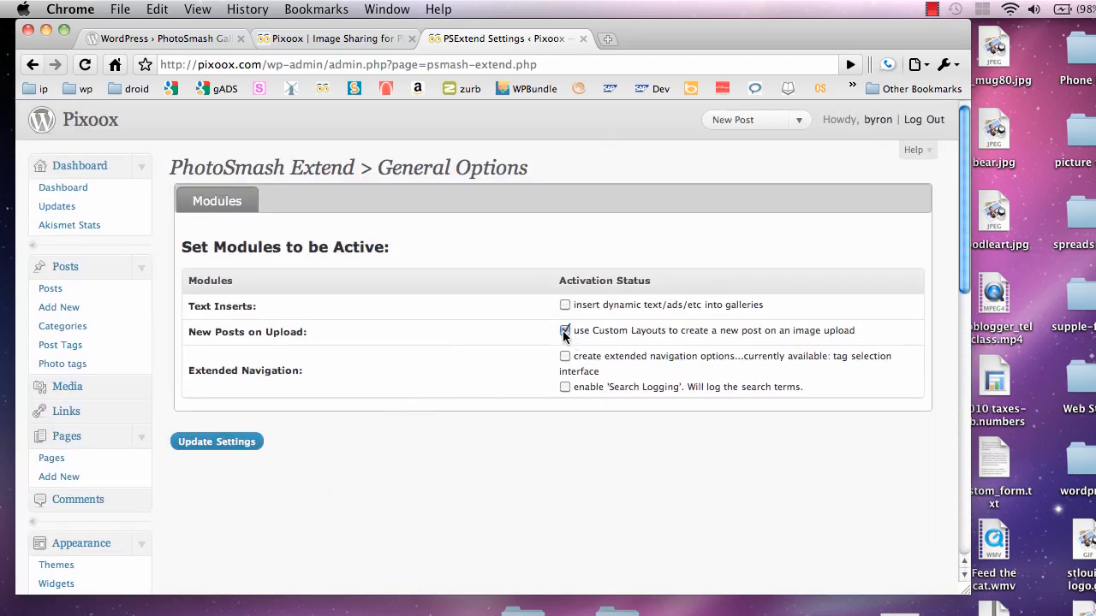
click(210, 442)
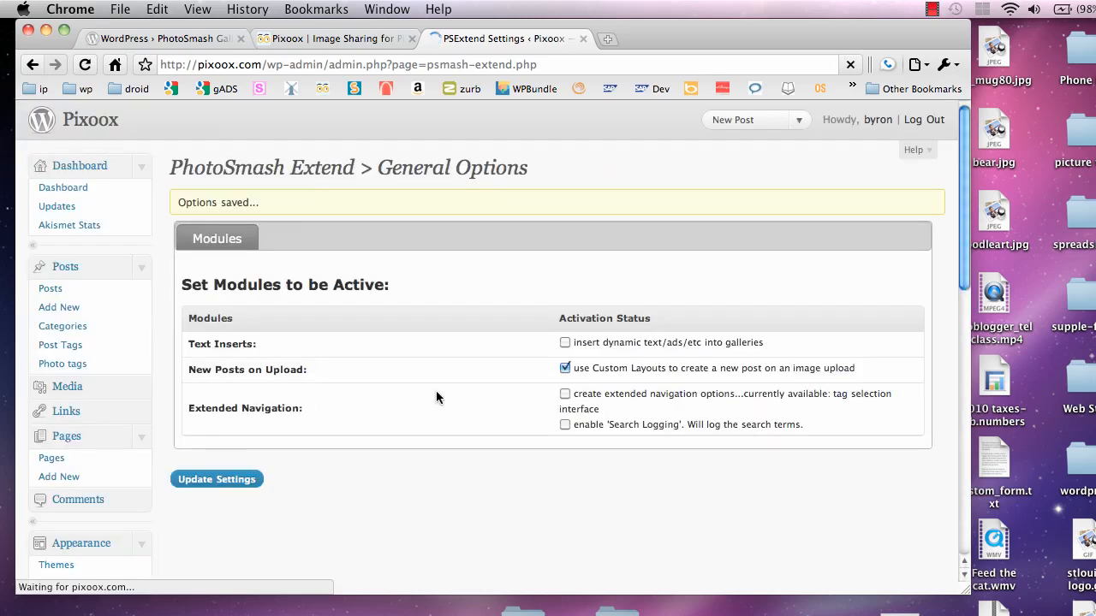
In the advanced PhotoSmash settings, enable the display of advanced menu items and update the defaults
scroll(435, 394, down, 10)
scroll(435, 401, down, 5)
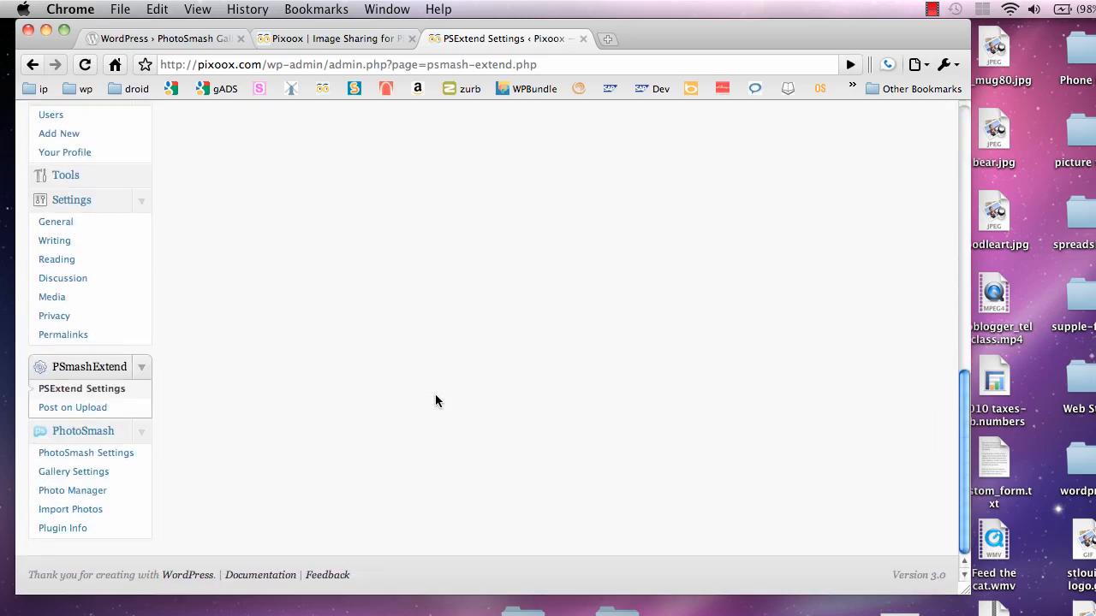
click(108, 457)
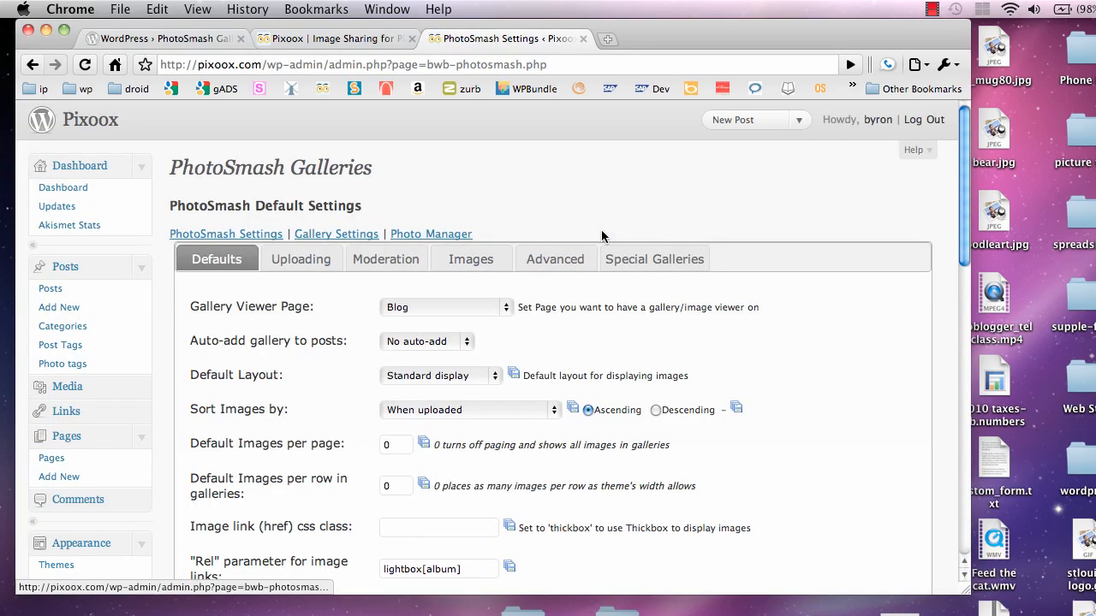
click(557, 261)
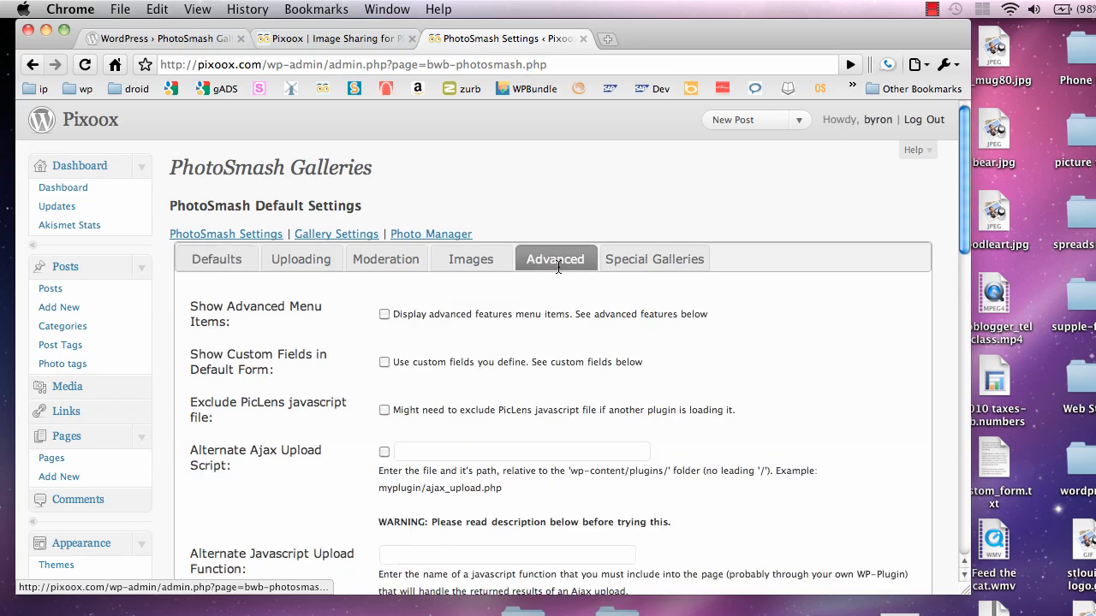
click(385, 315)
scroll(409, 370, down, 10)
scroll(409, 370, down, 10)
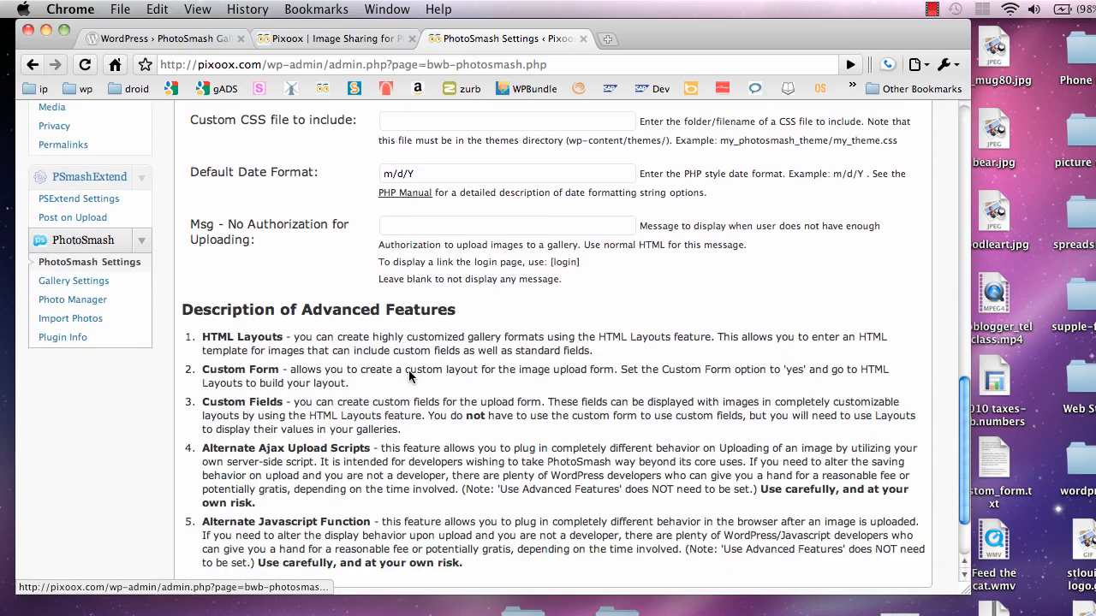
click(240, 521)
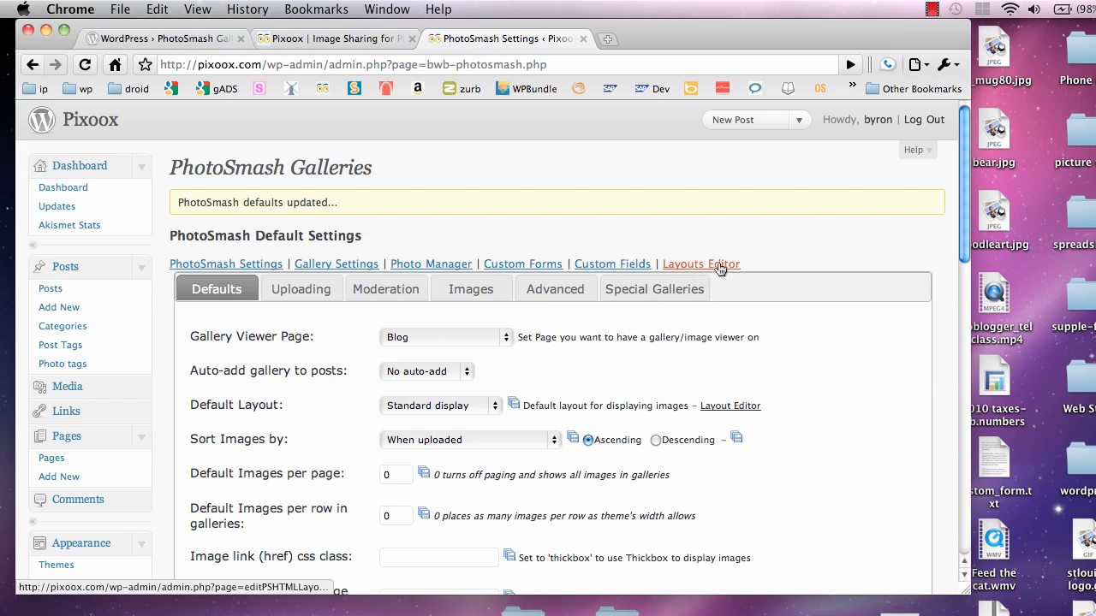
Open the PhotoSmash Layouts Editor and name a new layout new_post_upload
scroll(719, 269, down, 15)
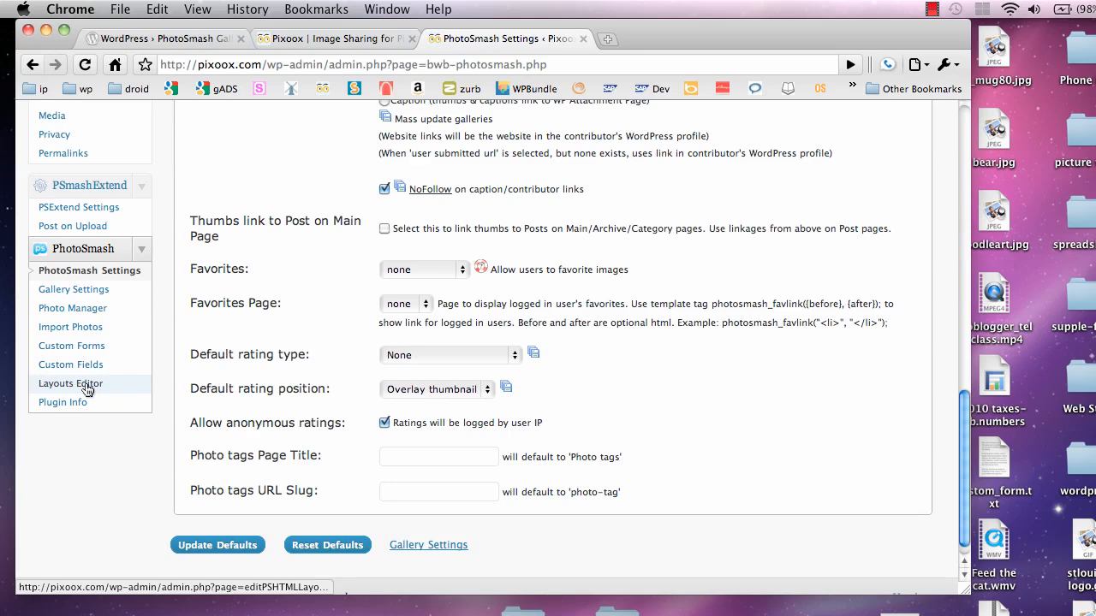
click(84, 385)
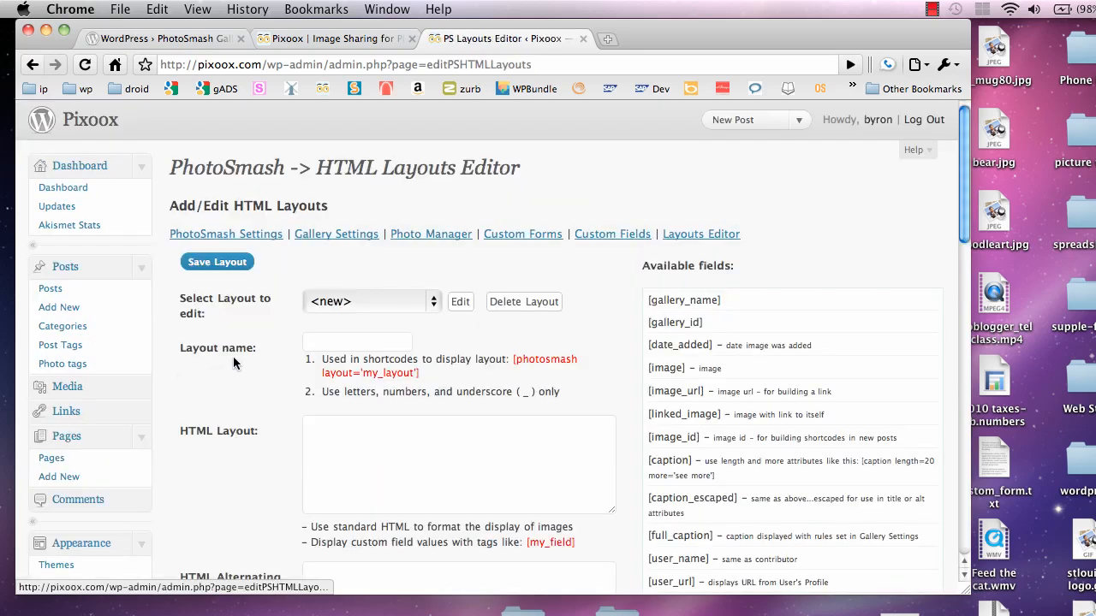
click(325, 343)
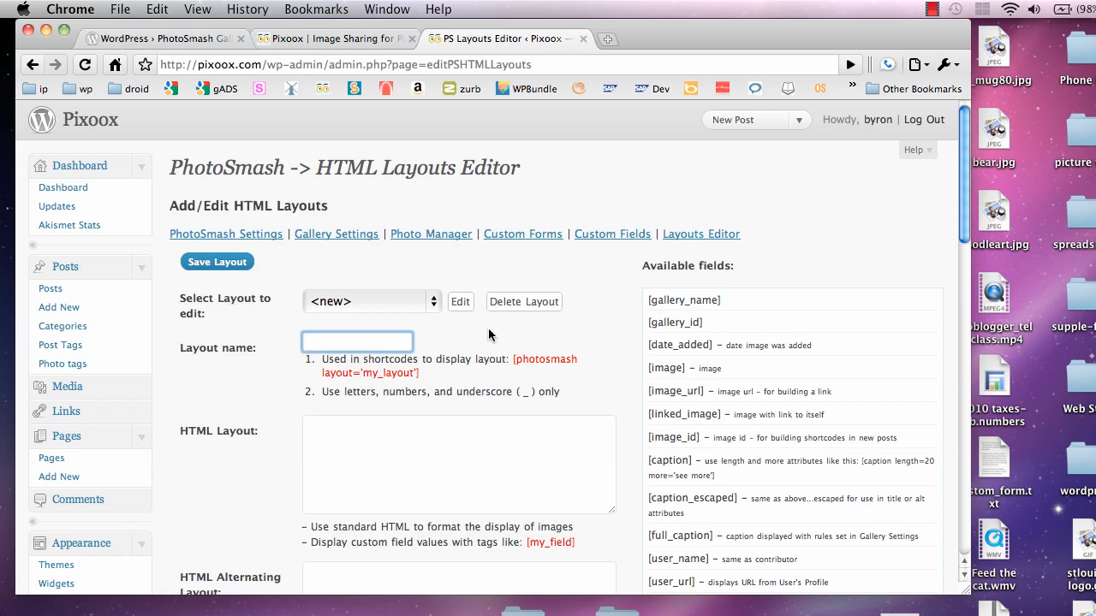
text(n)
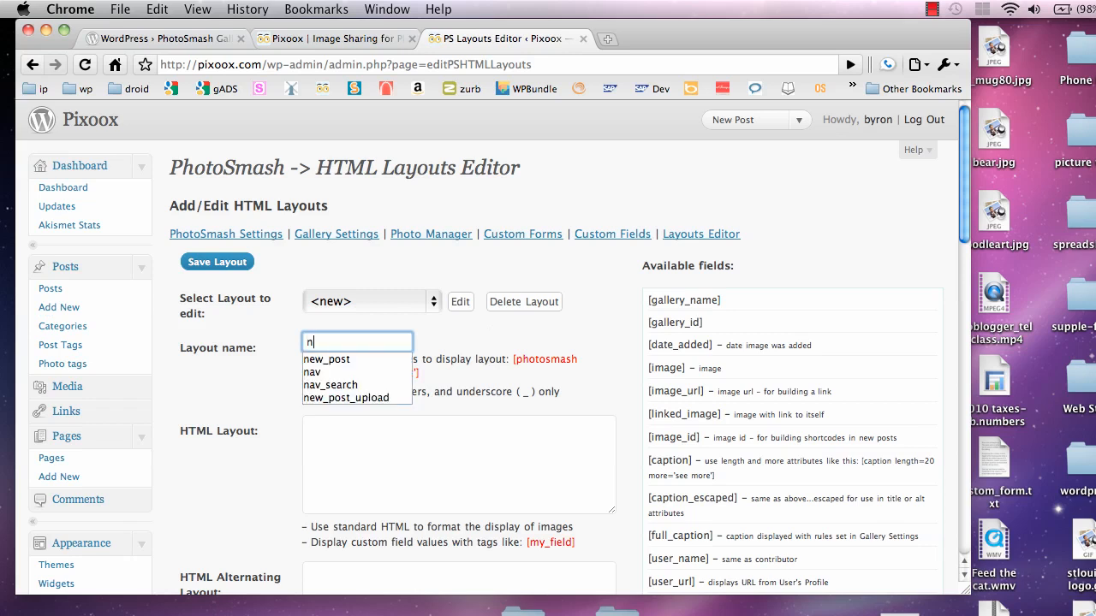
key(Down)
key(Down)
key(Down)
key(Down)
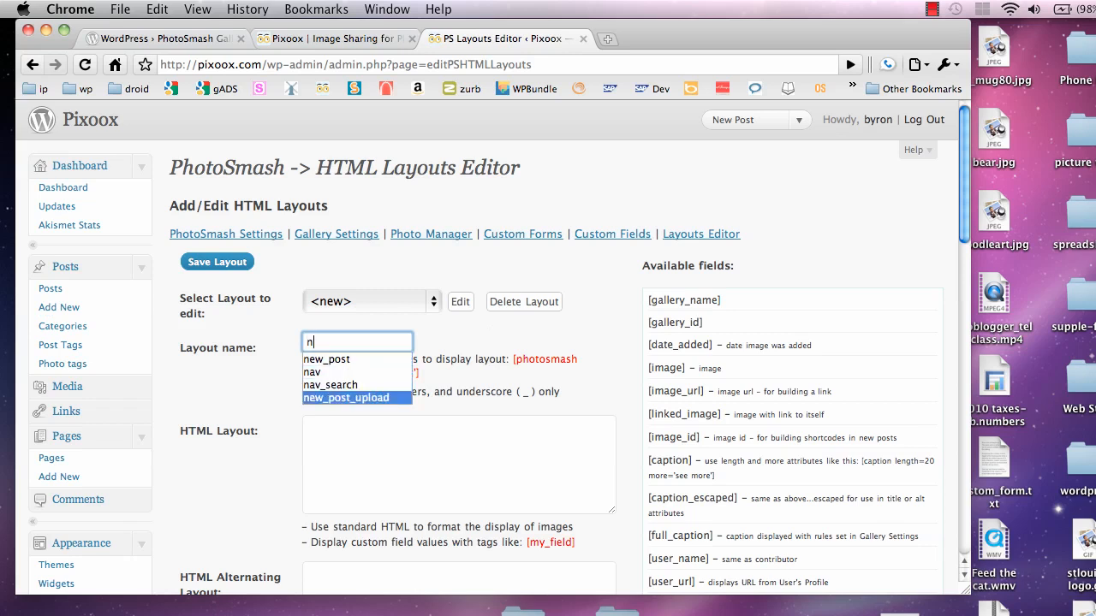
key(Tab)
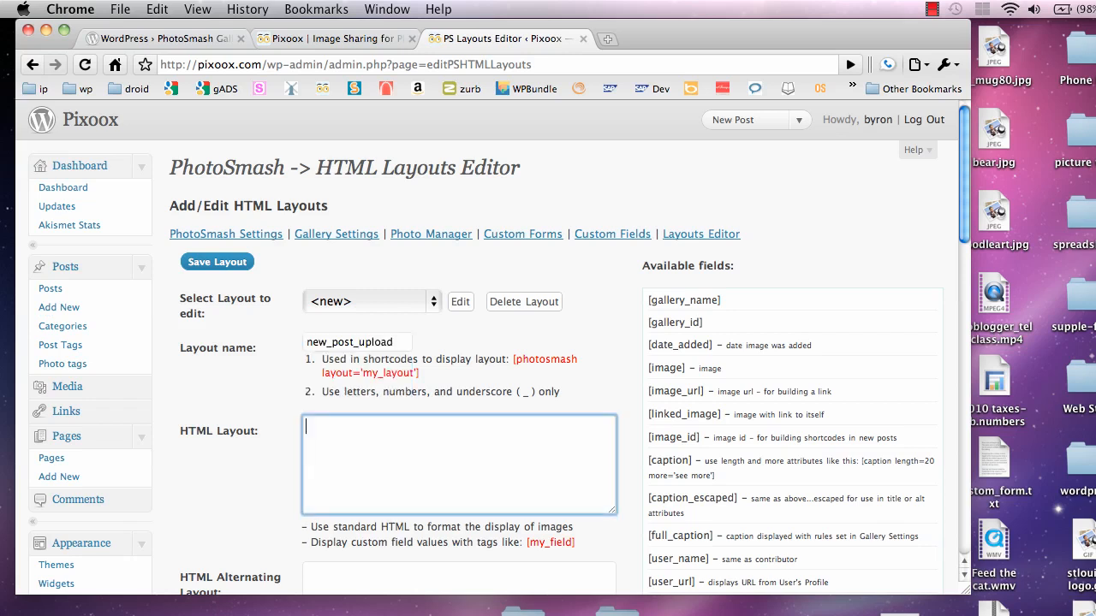
click(431, 304)
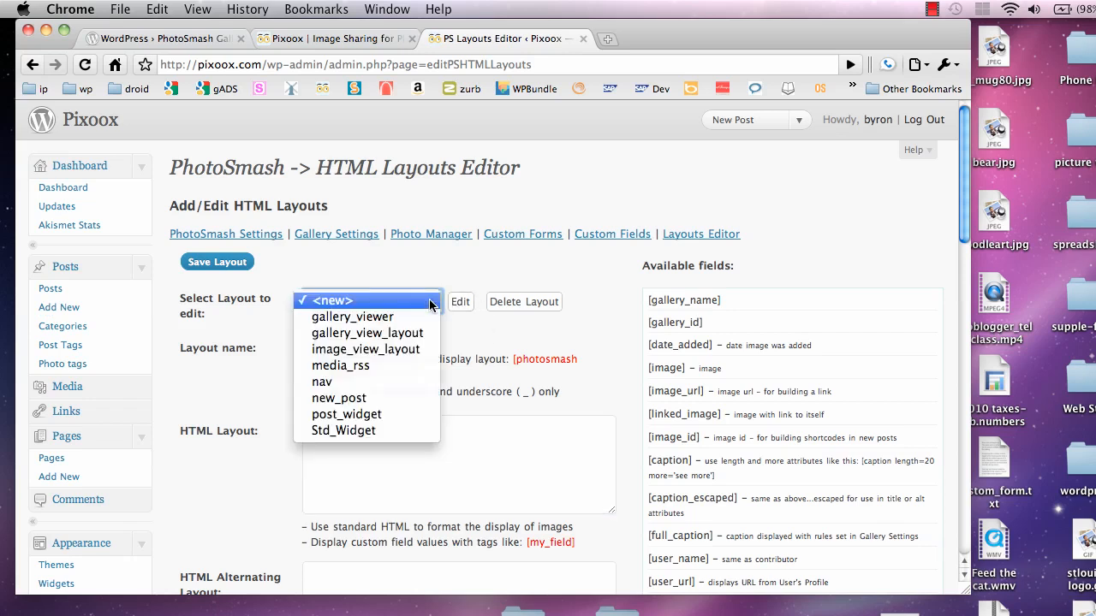
click(499, 368)
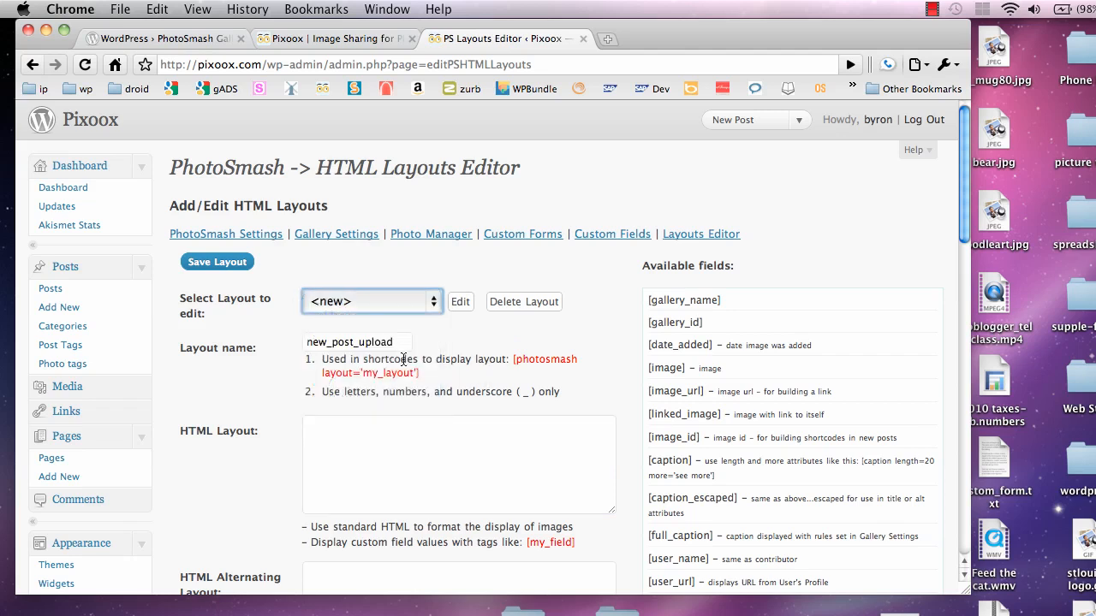
Copy the [medium] tag from the available fields into the new layout's HTML Layout
click(413, 430)
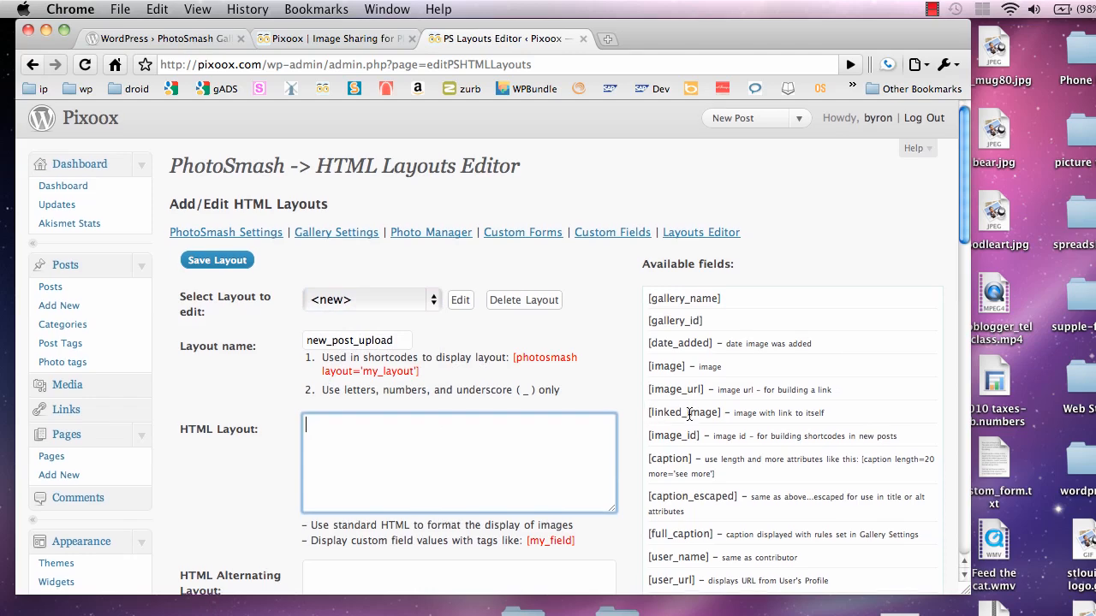
scroll(689, 415, down, 5)
scroll(690, 415, down, 3)
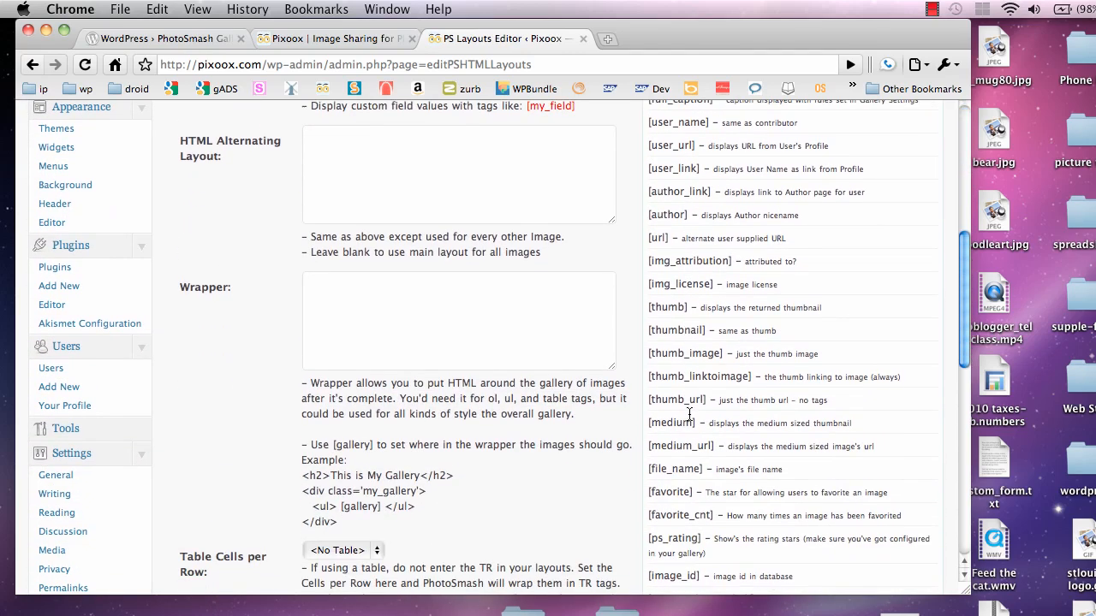
drag(697, 417, 642, 416)
key(super+c)
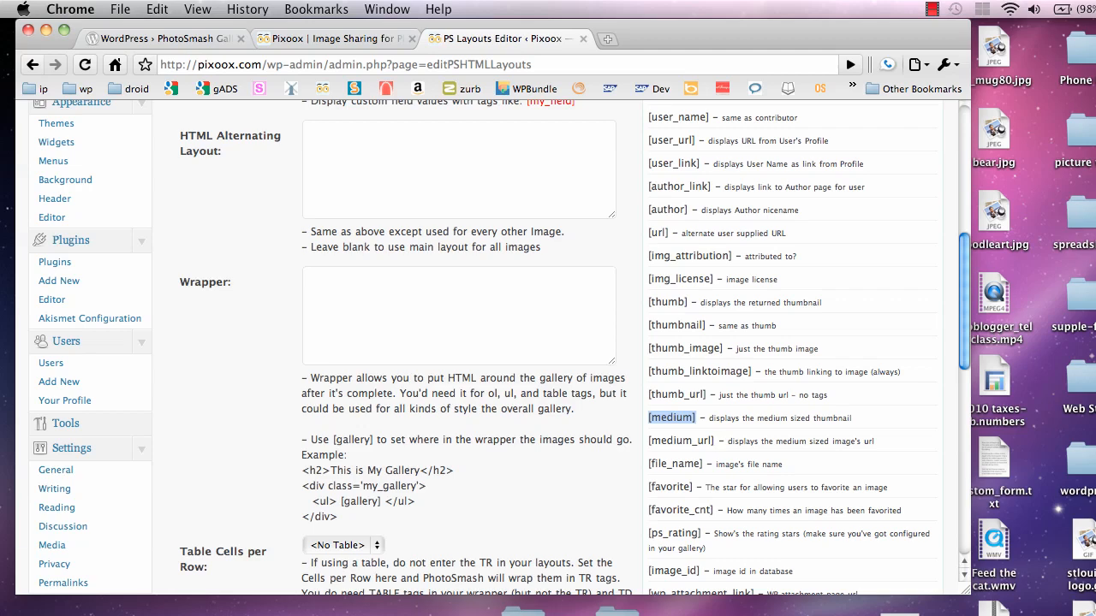
scroll(706, 445, up, 5)
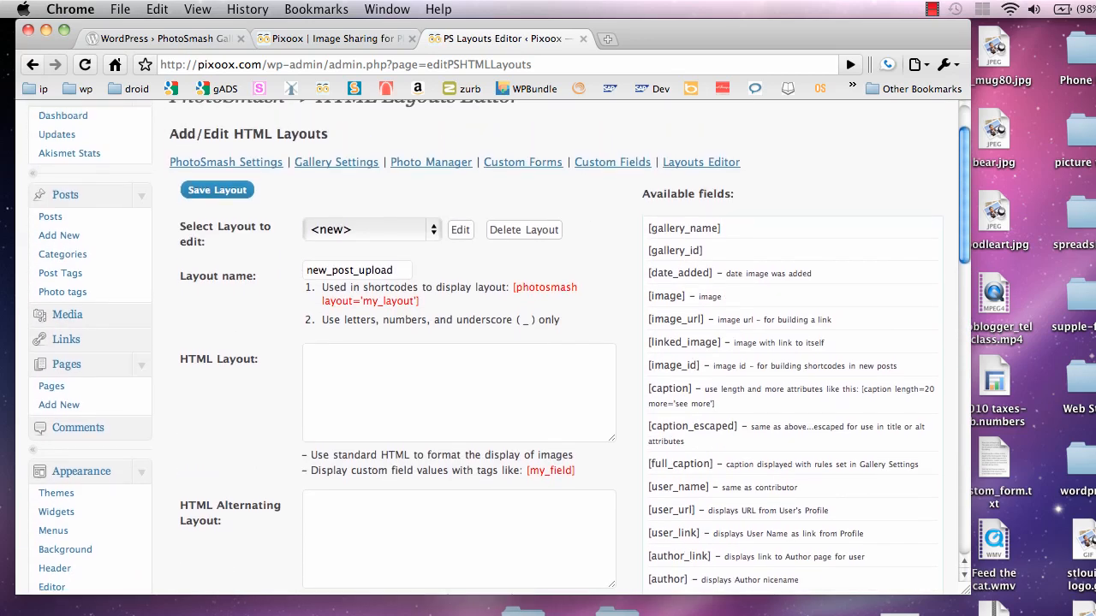
click(490, 404)
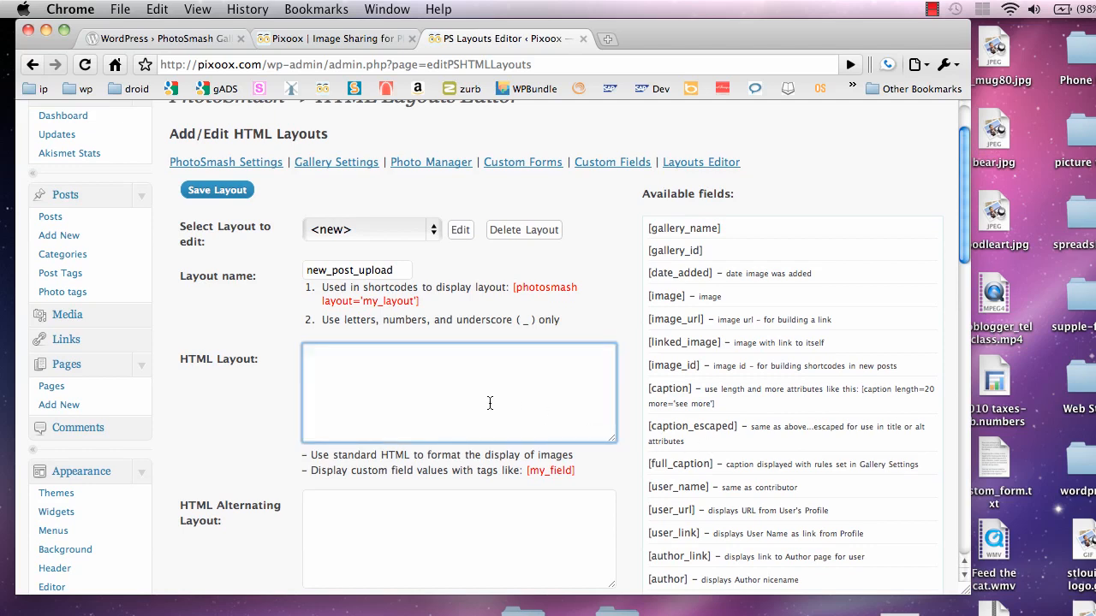
key(super+v)
Below the [medium] tag in the HTML Layout, add the line <div>[caption]</div>, copying the caption tag from the available fields
text(<div>)
scroll(699, 369, down, 1)
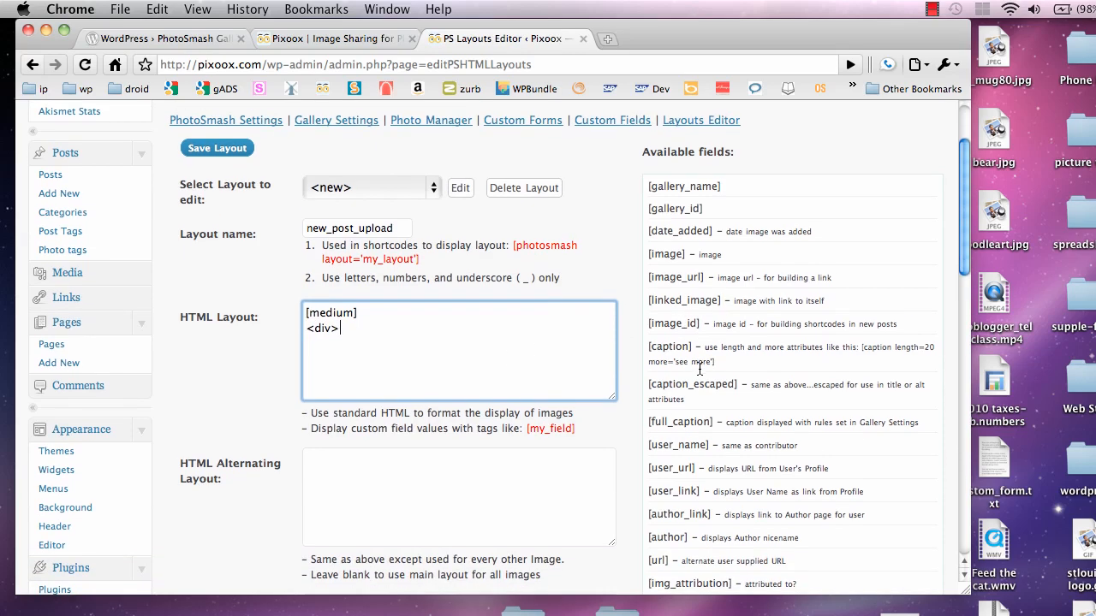
drag(694, 345, 646, 346)
key(super+c)
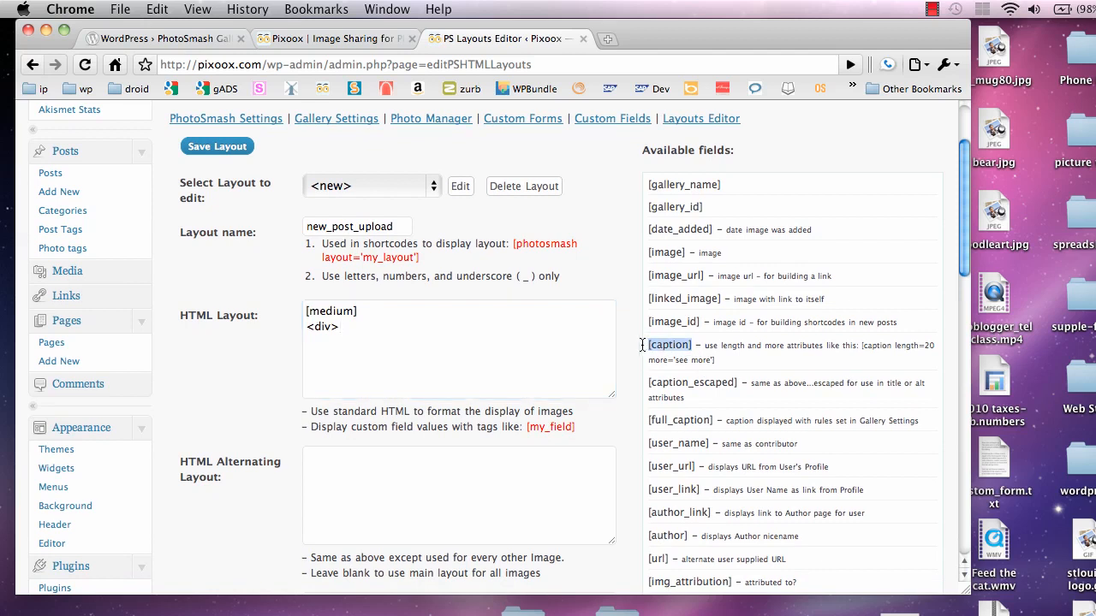
click(437, 334)
key(super+v)
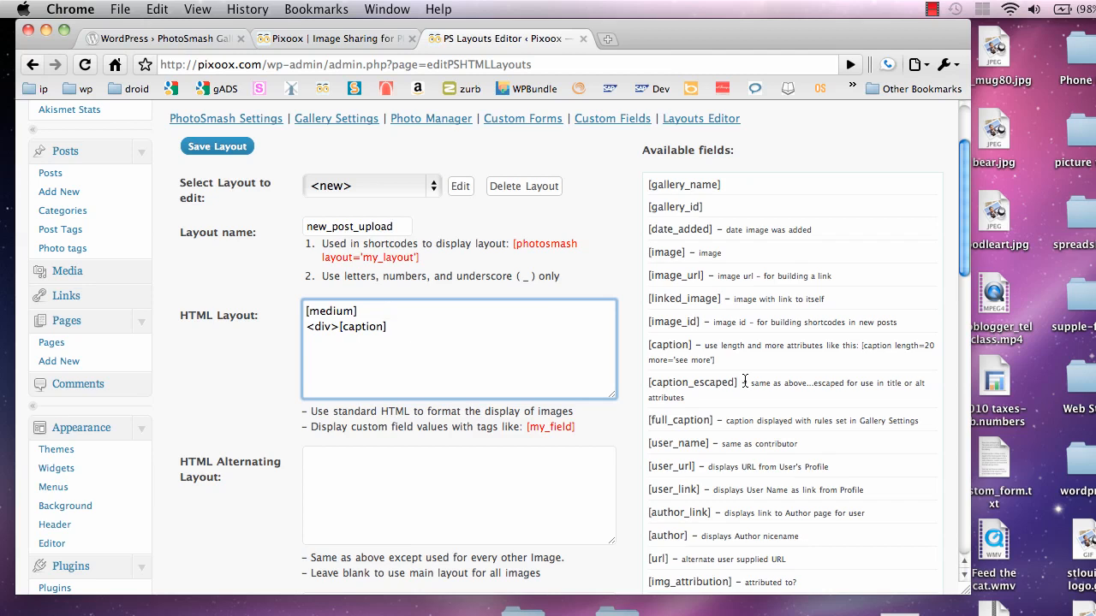
text(</div>)
Start a second div on a new line of the HTML Layout and insert the [author] tag from the available fields
key(Return)
text(<div>)
scroll(820, 426, down, 2)
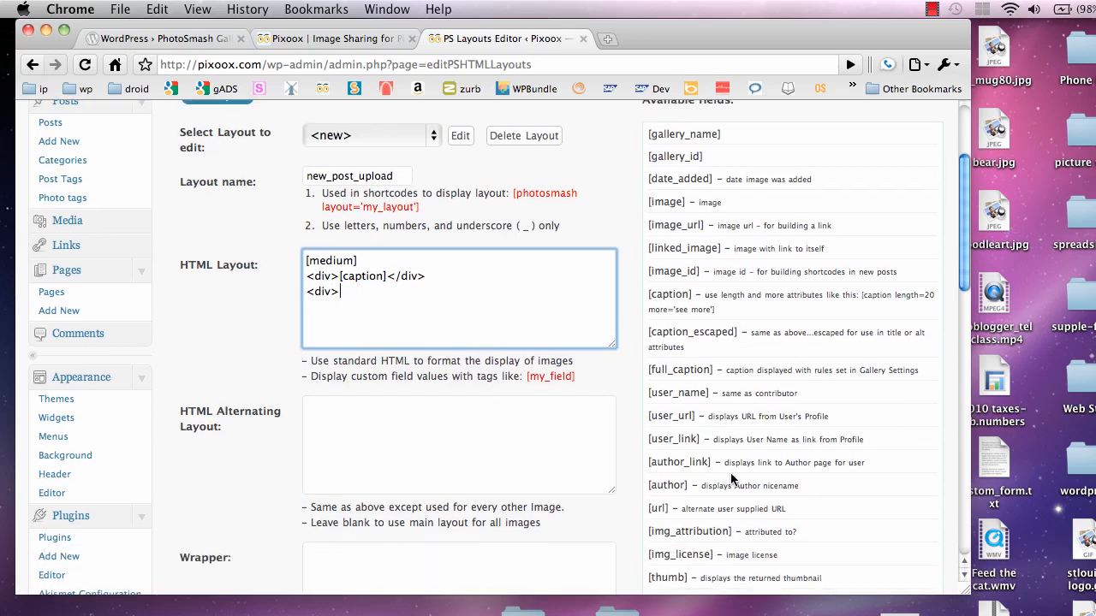
drag(688, 486, 645, 488)
key(ctrl+c)
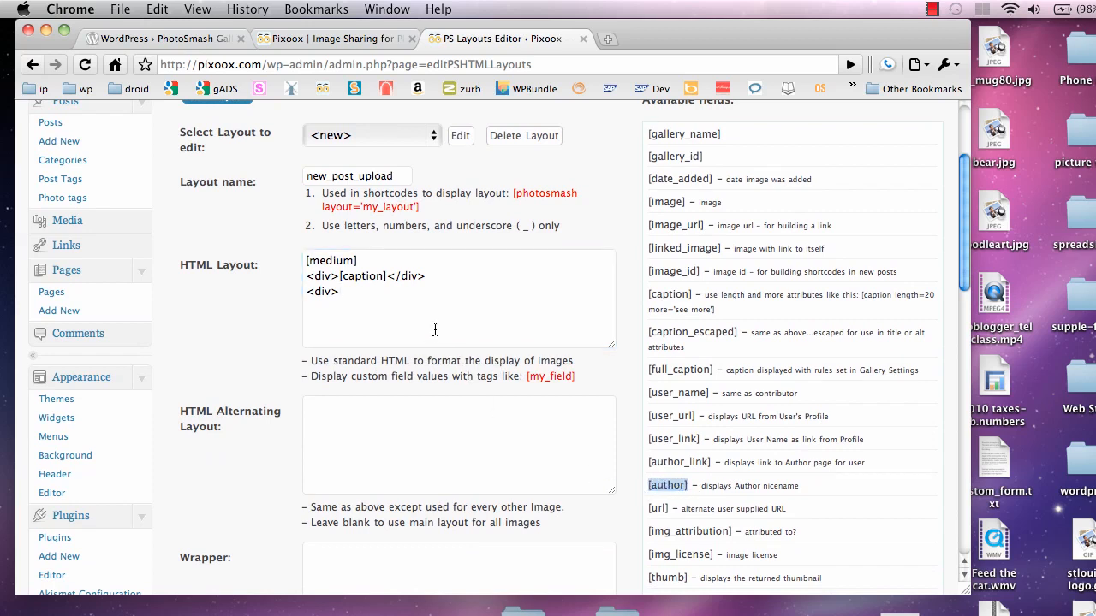
click(419, 296)
key(ctrl+v)
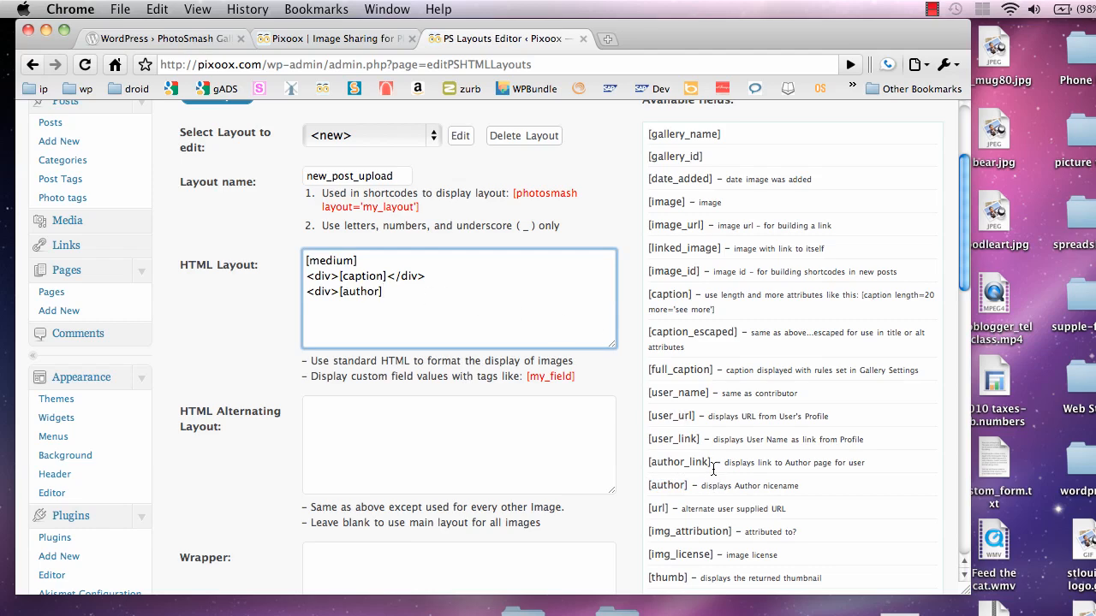
Append a hyphen and the copied [url] tag after [author], and close the div
drag(673, 510, 647, 511)
key(super+c)
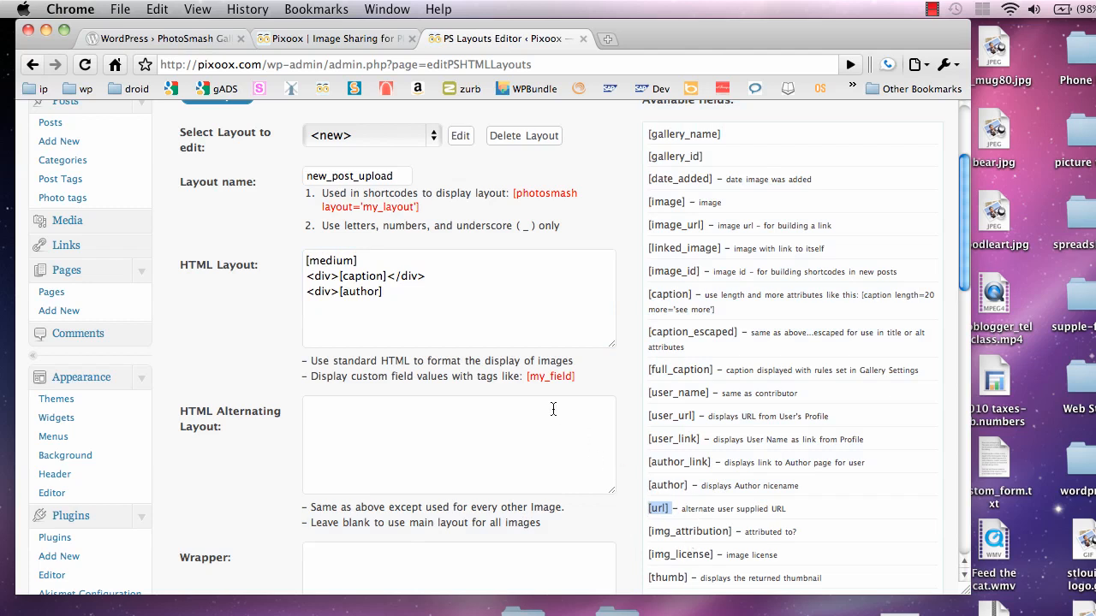
click(437, 297)
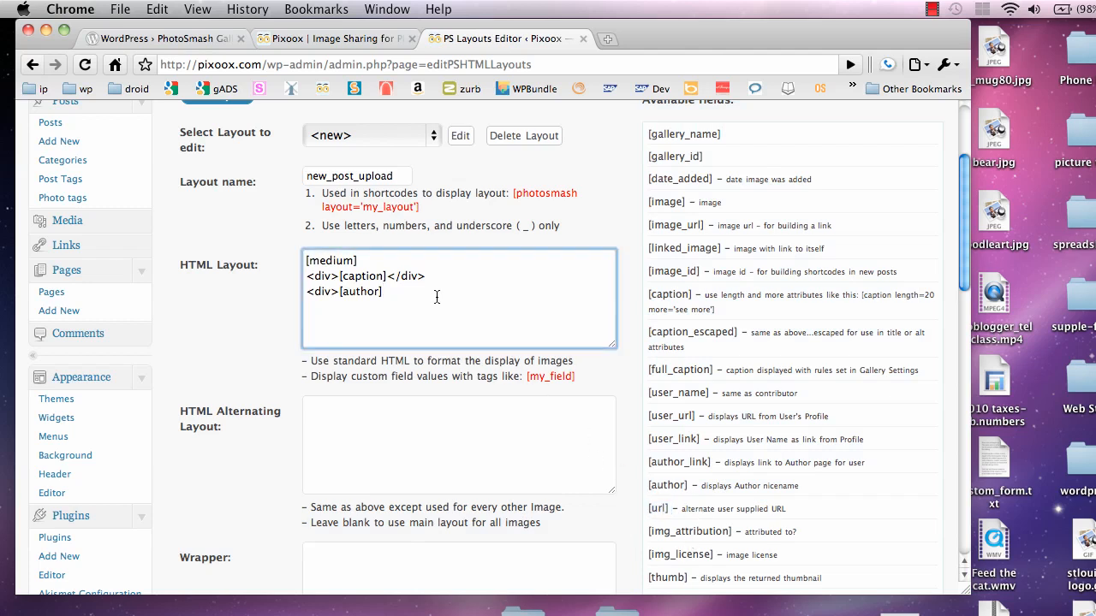
text(-)
key(super+v)
text(</div.>)
After a blank line, add the link <a href='[url]'>[user_name]</a> to the HTML Layout, copying [user_name] from the available fields
key(Return)
key(Return)
text(<a href="[url] >)
drag(710, 397, 647, 398)
key(super+c)
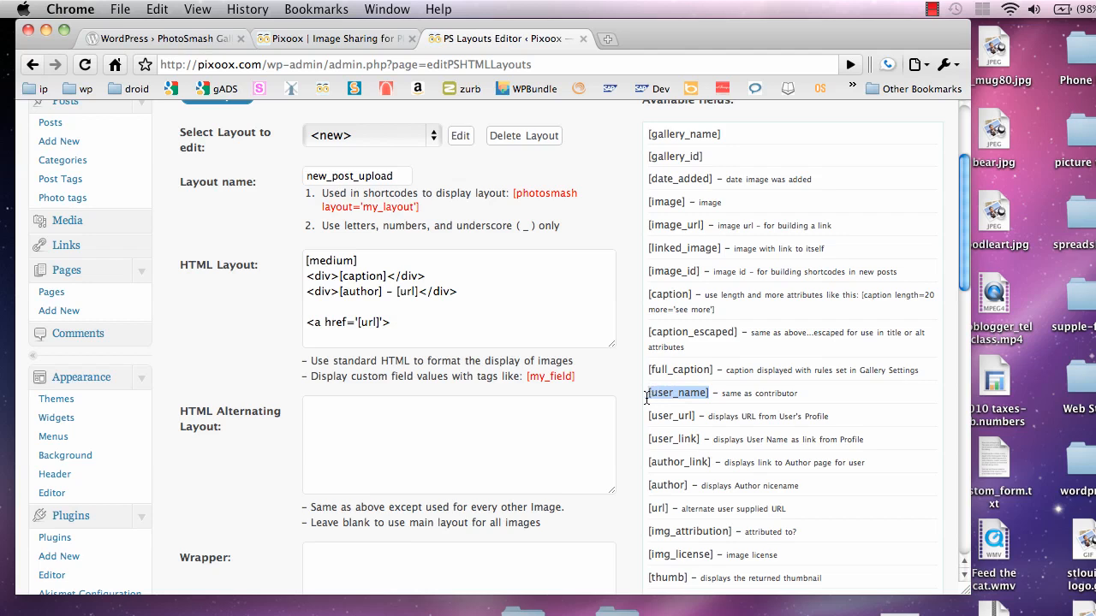
click(468, 322)
key(super+v)
text(</a>)
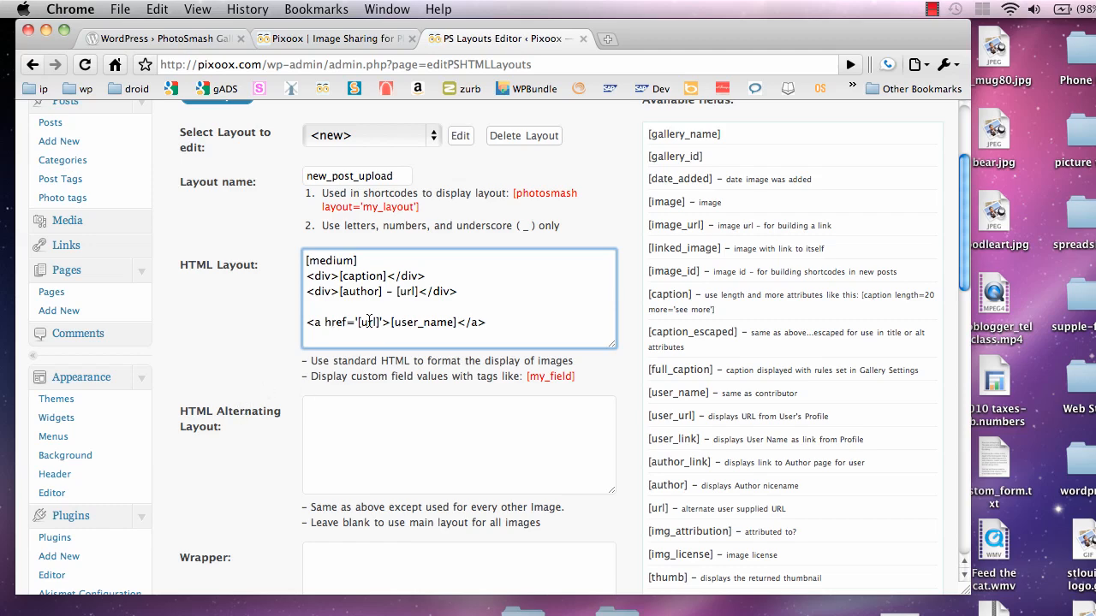
Review the remaining layout fields and save the new_post_upload layout
scroll(406, 343, down, 1)
scroll(405, 342, down, 10)
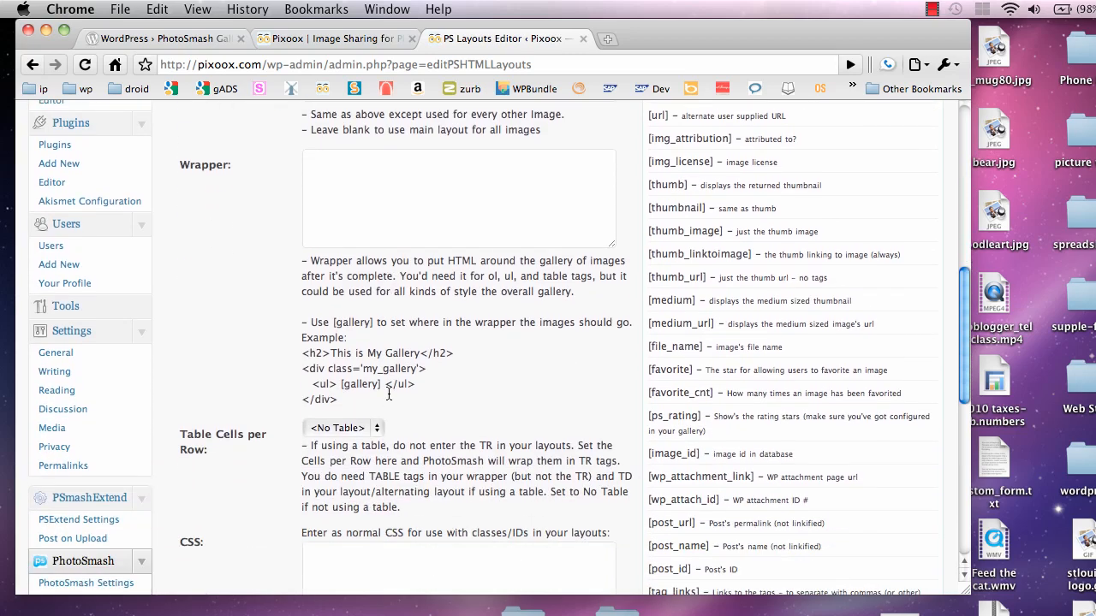
scroll(389, 392, down, 4)
scroll(389, 392, up, 1)
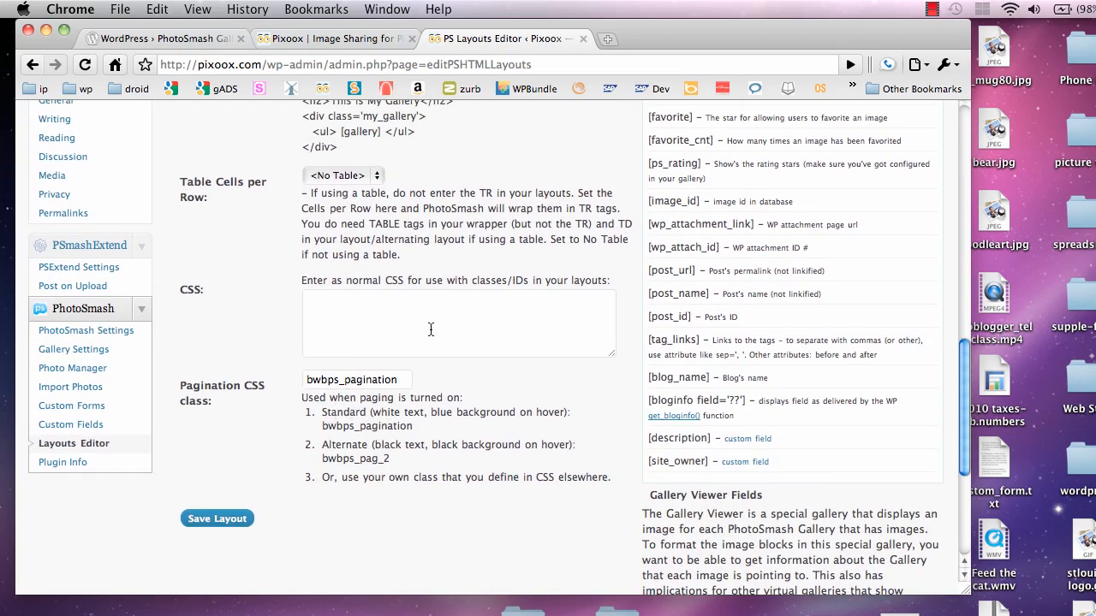
scroll(431, 329, up, 10)
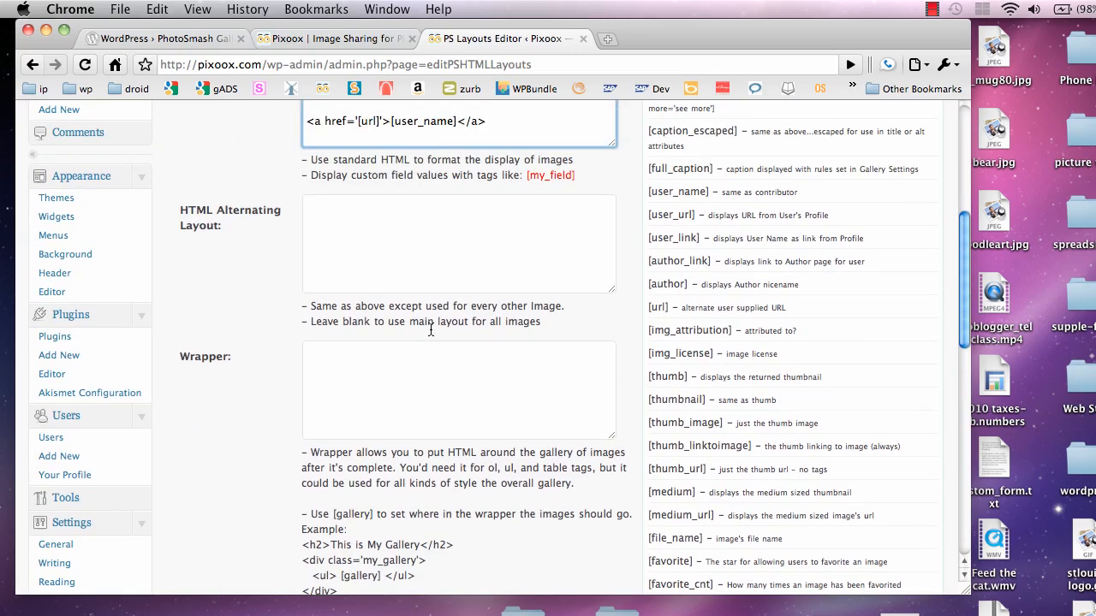
scroll(431, 330, up, 5)
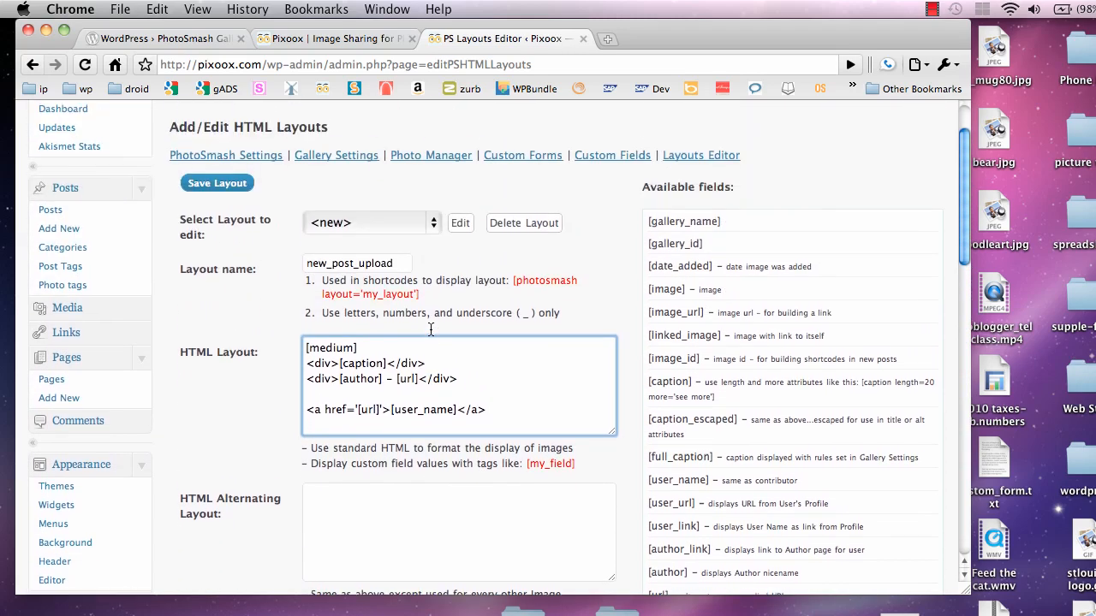
scroll(431, 330, up, 4)
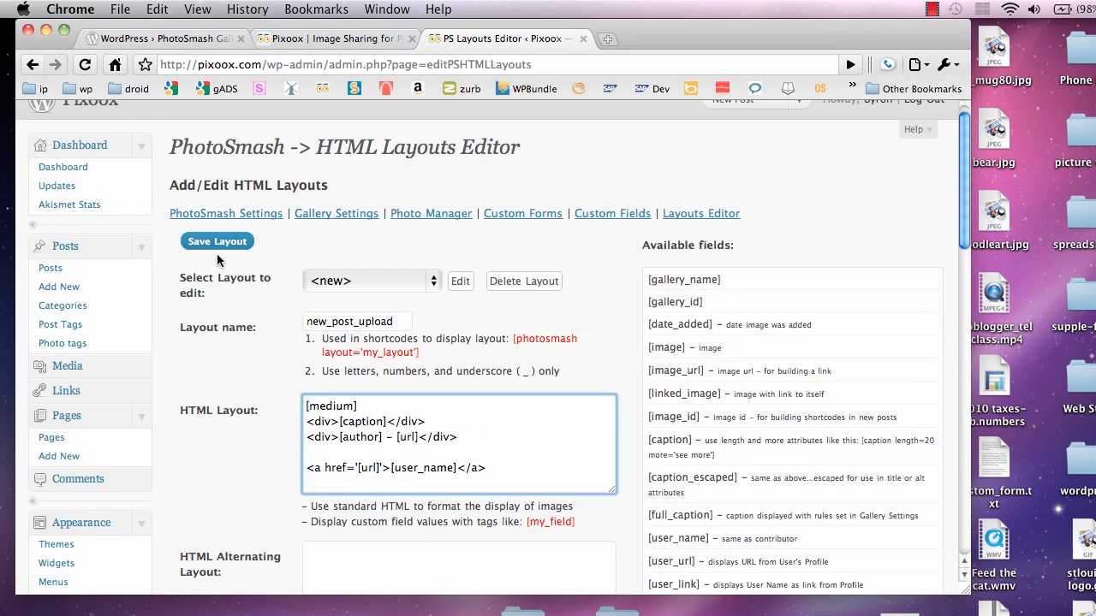
drag(395, 323, 291, 317)
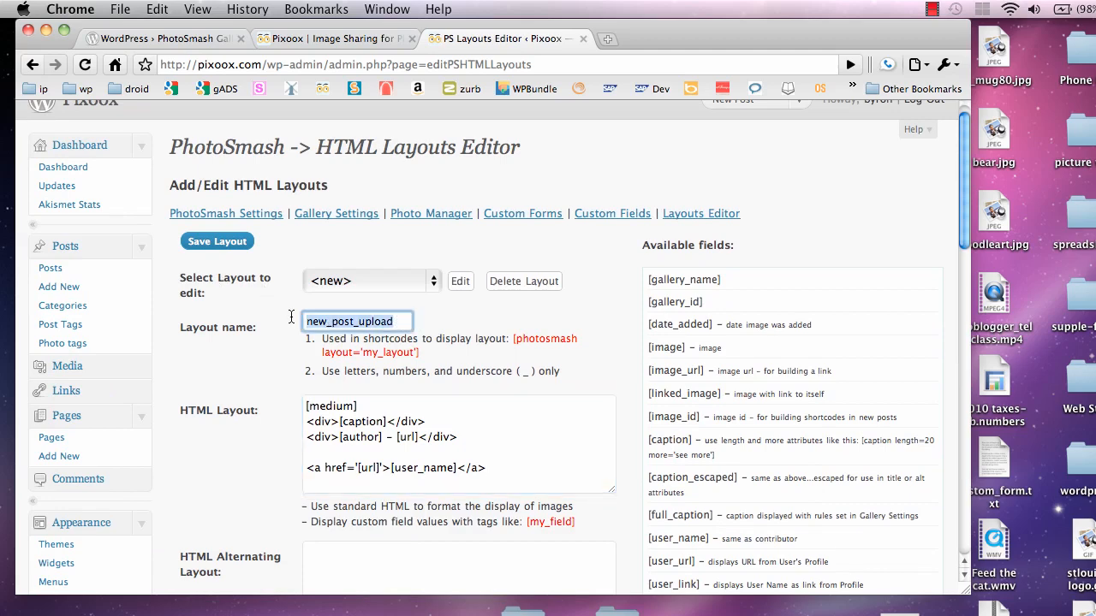
click(224, 243)
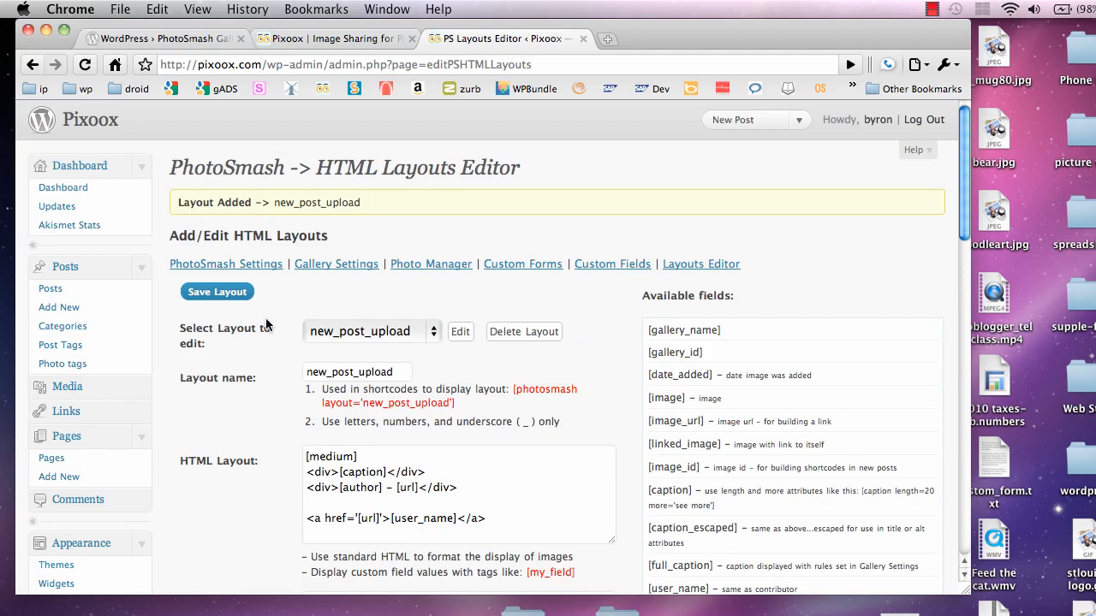
click(369, 519)
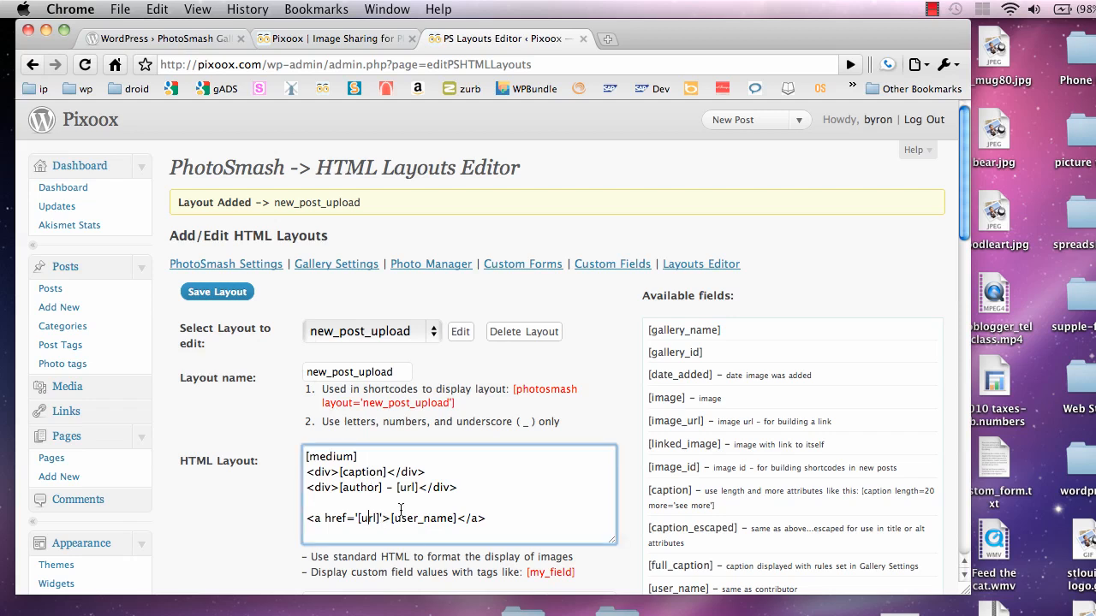
Open the PhotoSmash Settings in a new tab and review the Uploading options, including the URL field for alternate caption links
super+click(267, 267)
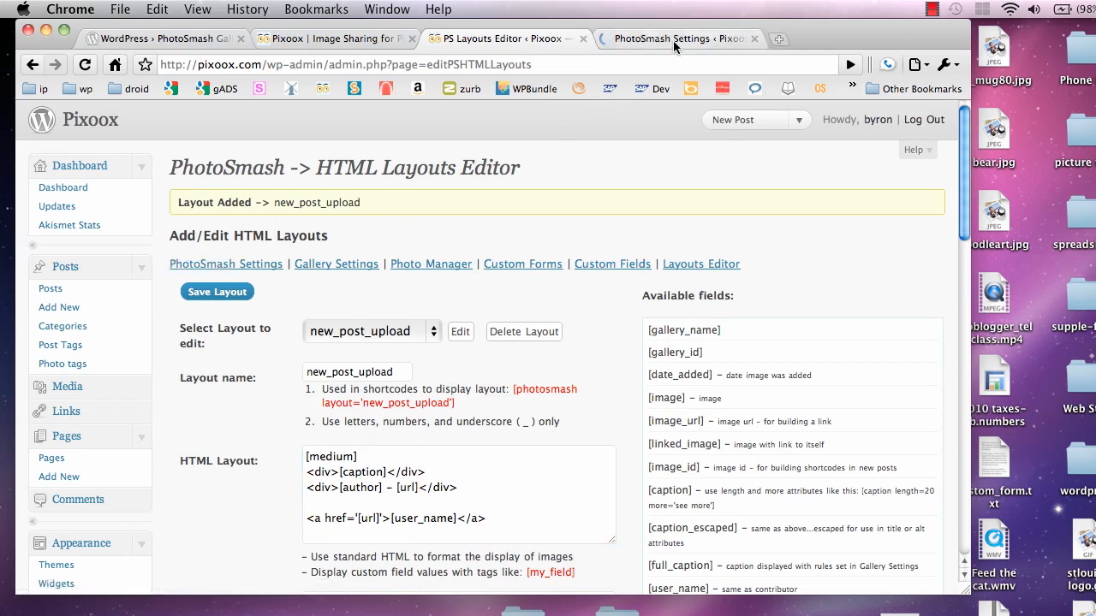
click(673, 40)
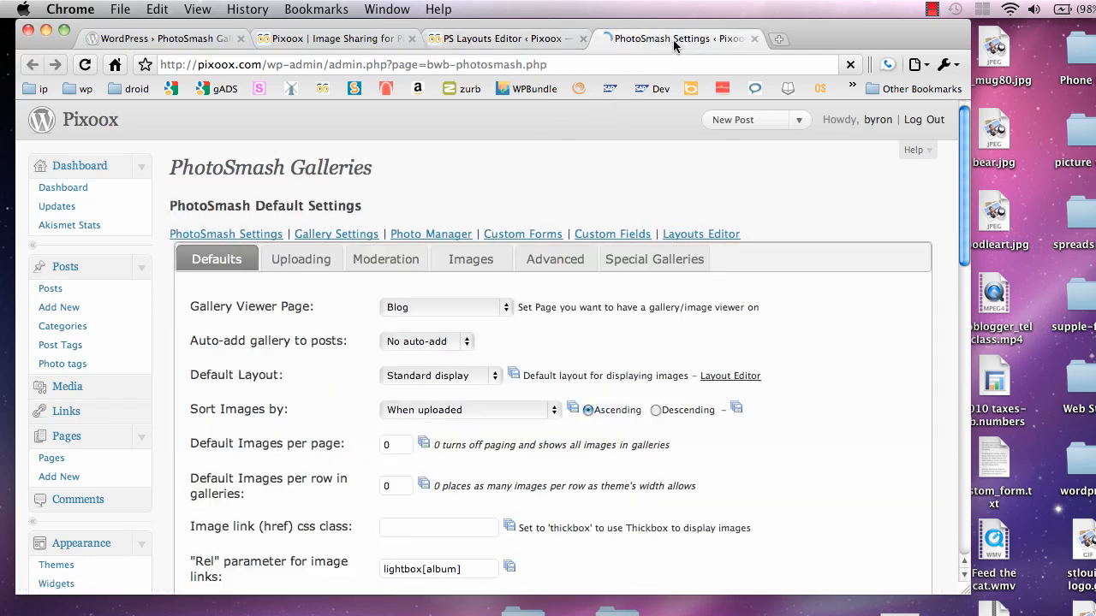
click(302, 263)
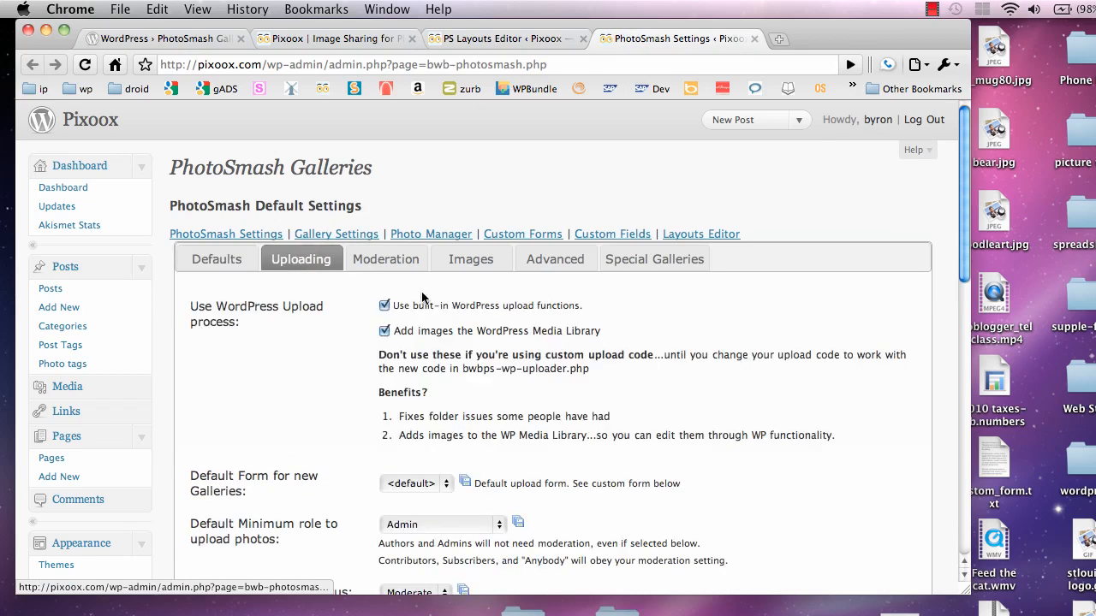
scroll(455, 301, down, 8)
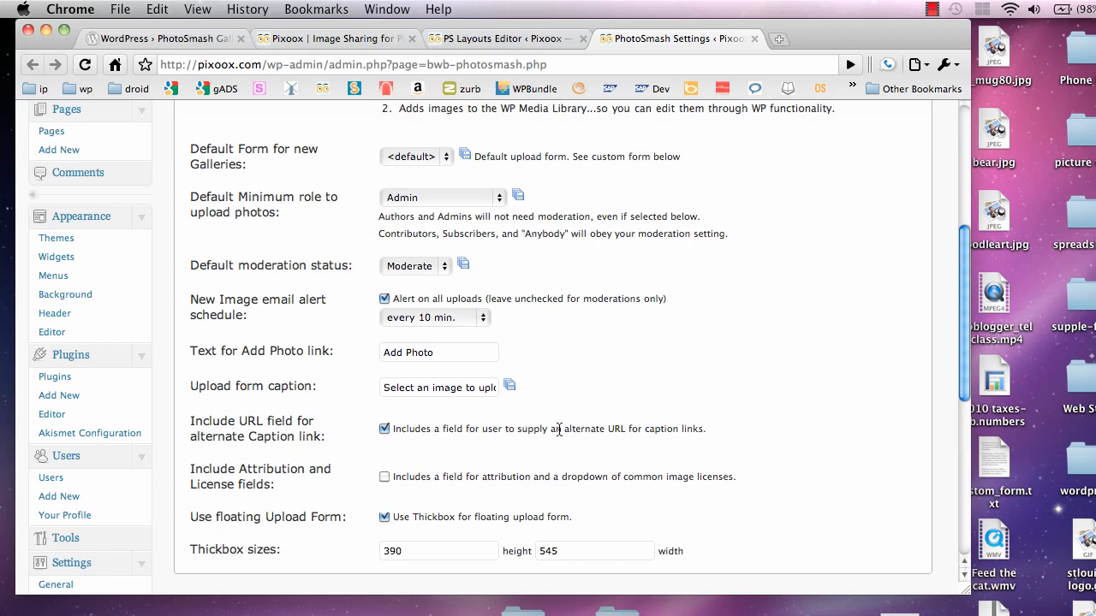
scroll(671, 412, up, 5)
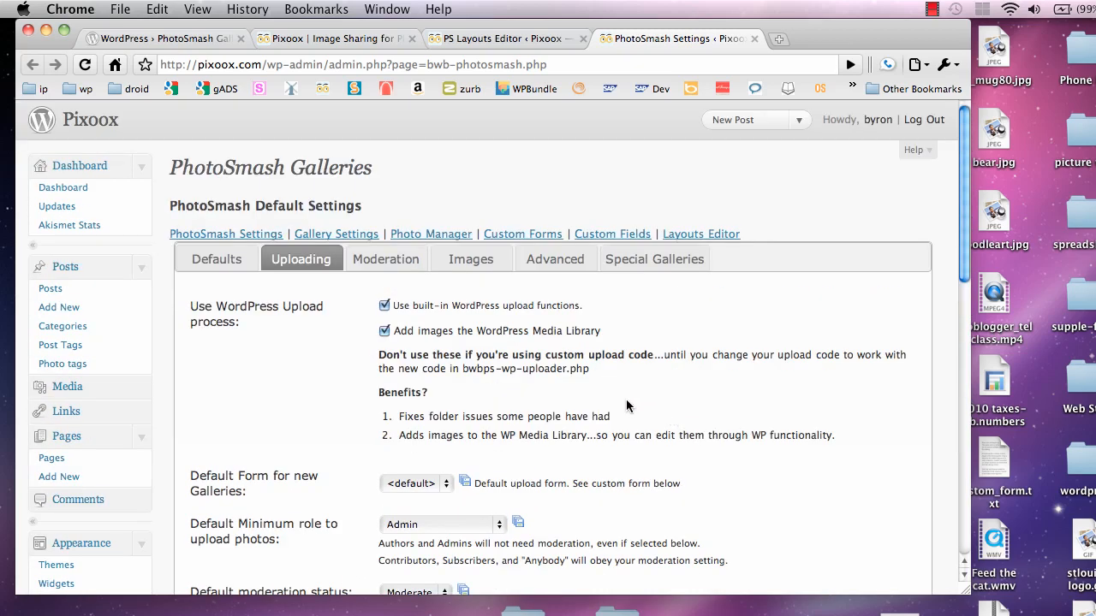
Open the "Blue [ gallery]" post for editing and delete all of its HTML content
click(62, 293)
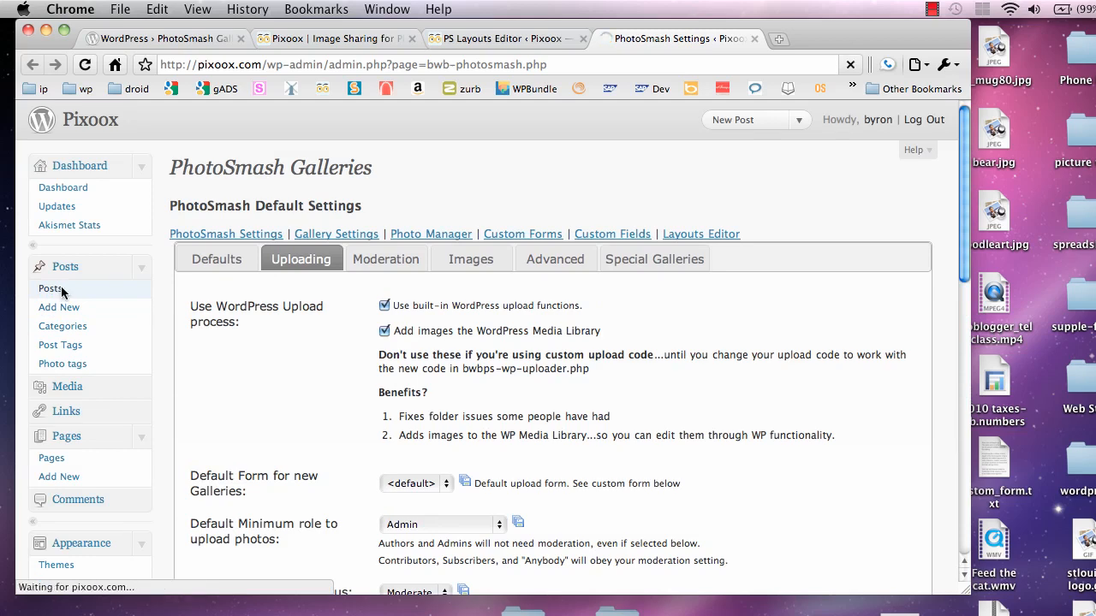
mouse_move(207, 343)
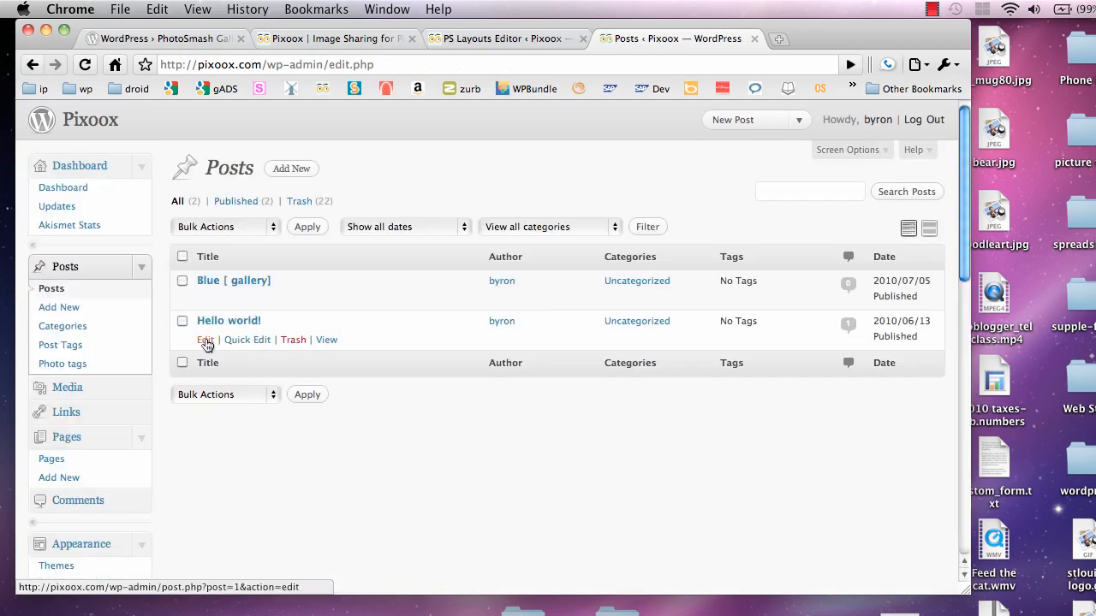
mouse_move(207, 301)
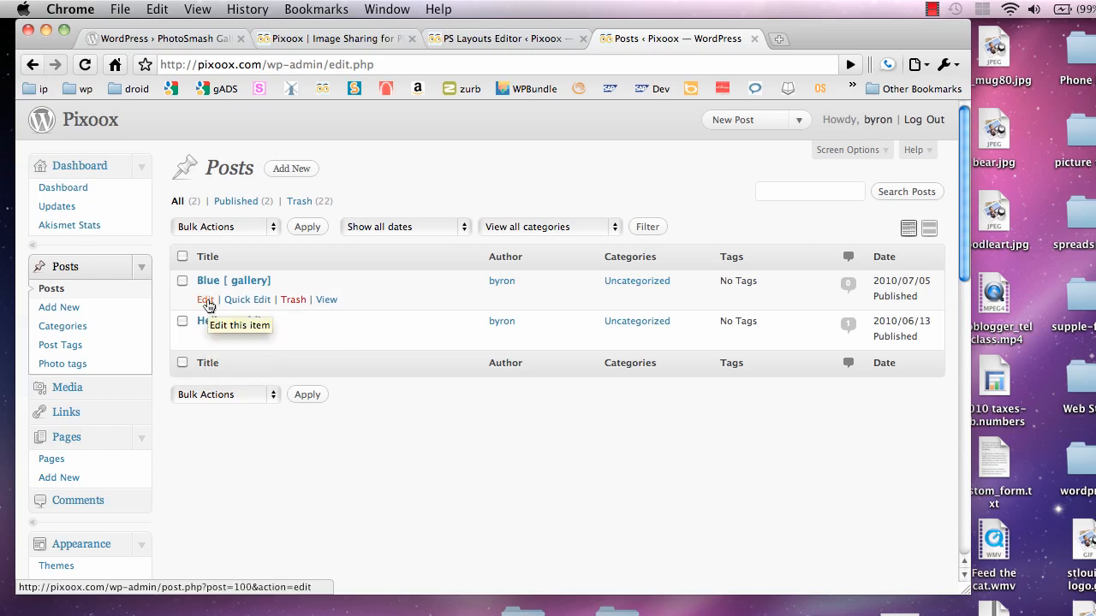
click(206, 301)
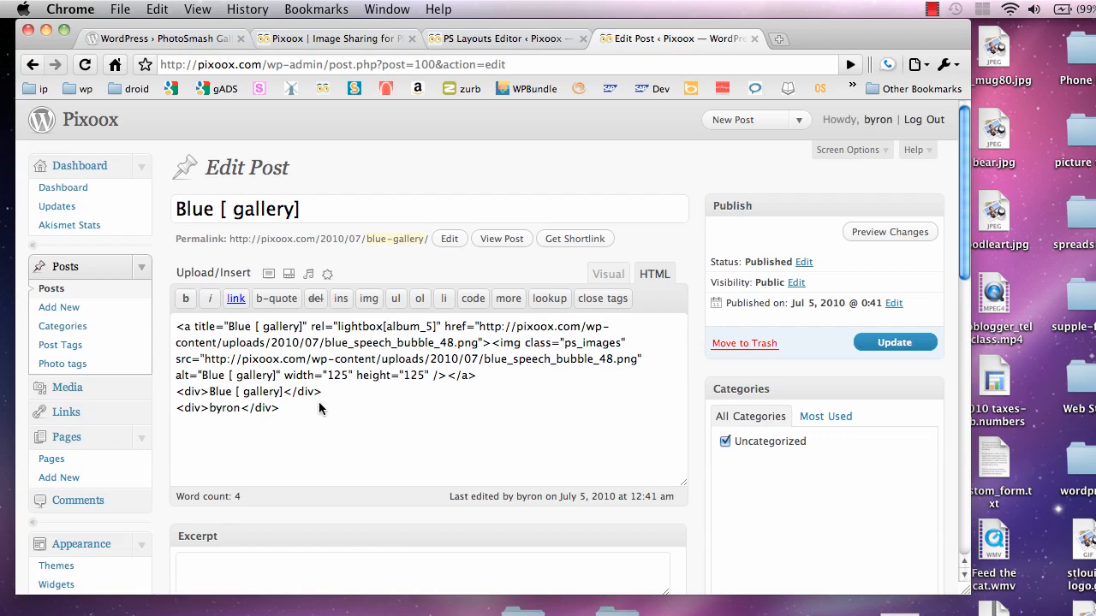
drag(318, 401, 151, 323)
key(BackSpace)
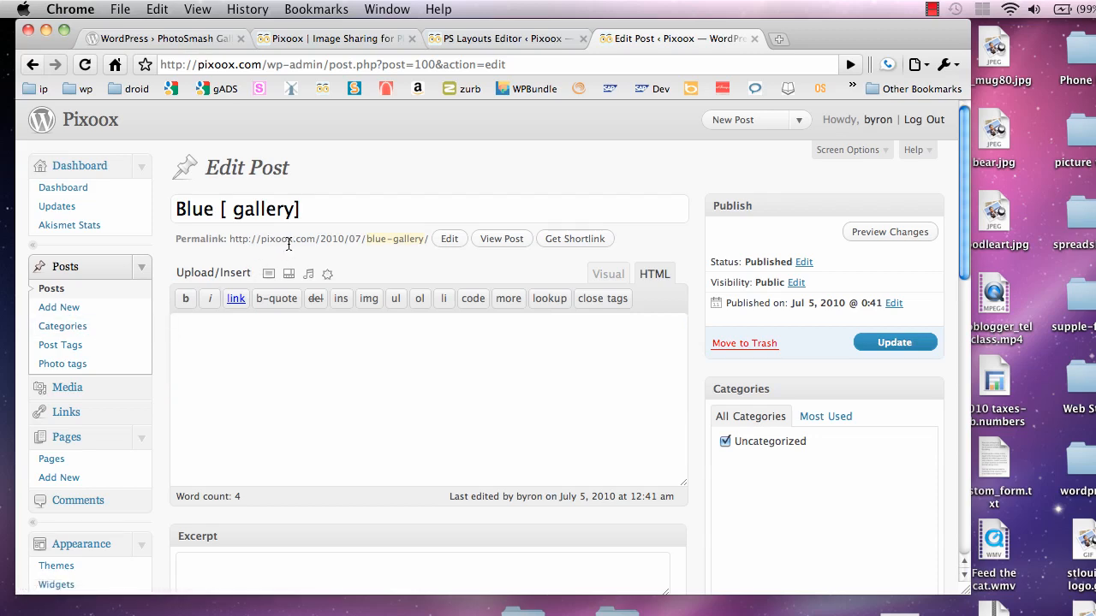
Enter "New gallery and posts:" and, below it, the shortcode [photosmash create_post='new_post_upload' post_tags=true], and update the post
text(B)
key(BackSpace)
text(New gallery and posts:  )
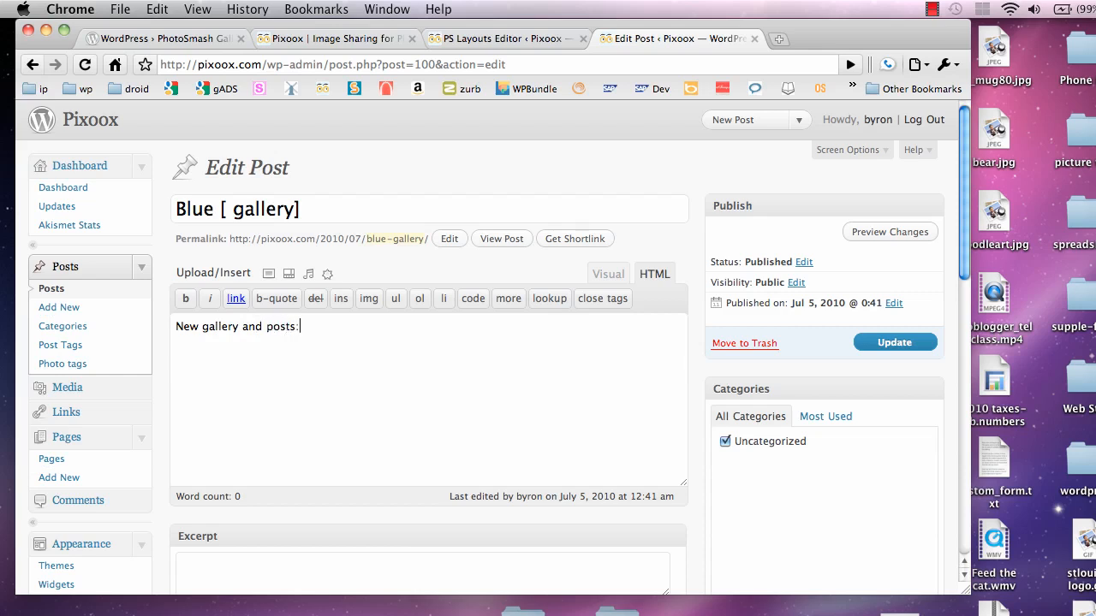
text([photosmash cre)
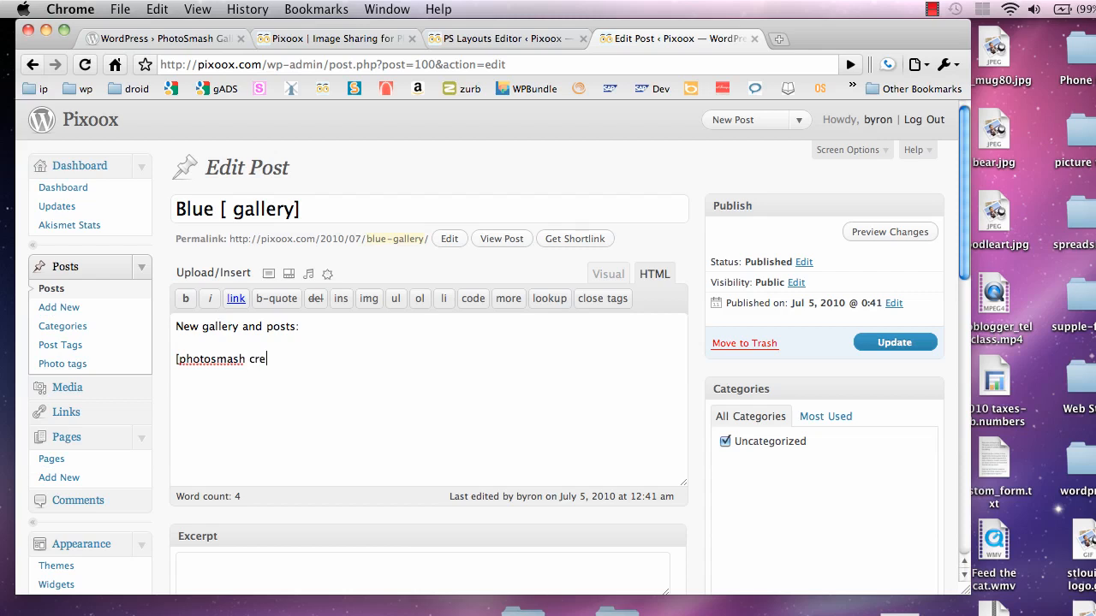
text(ate_post='new_post_upload)
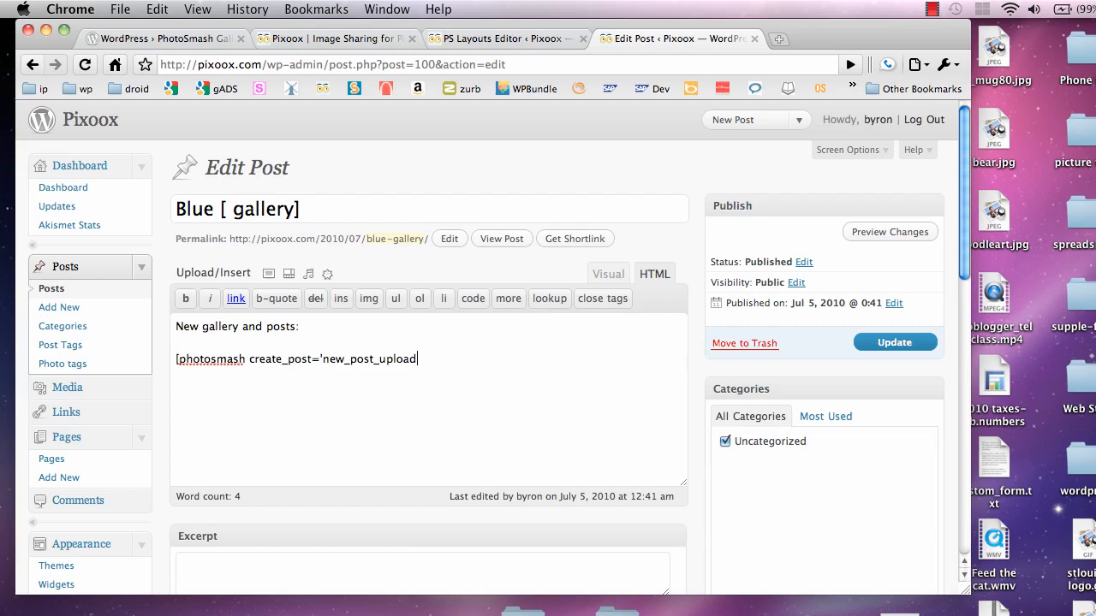
text(')
text(post_tags=true])
click(868, 344)
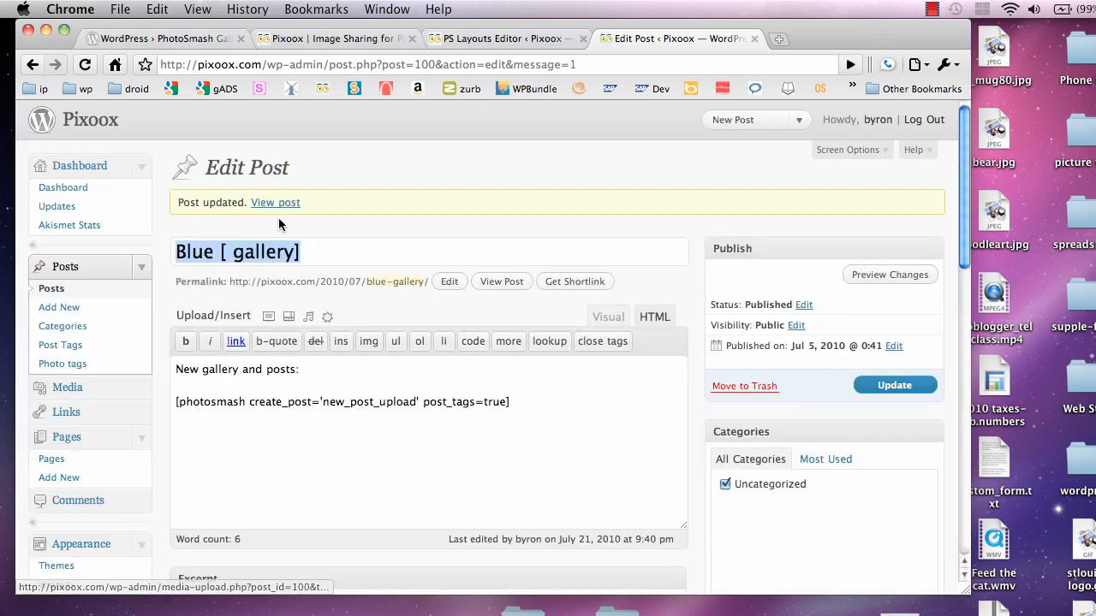
View the updated post on the site in a new tab and check its Add Photo link and gallery area
super+click(276, 203)
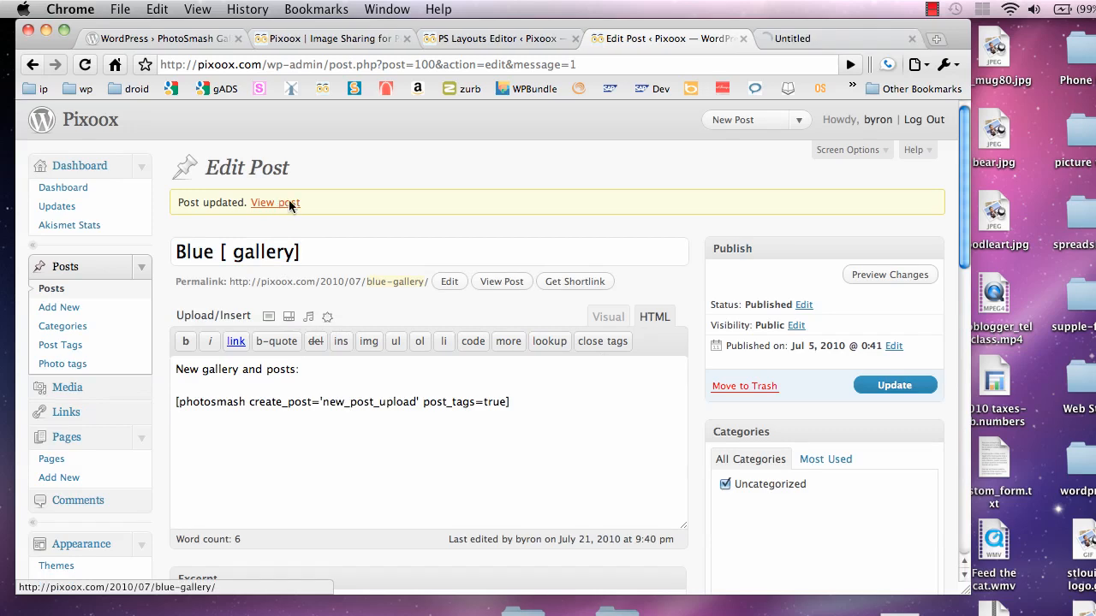
click(792, 38)
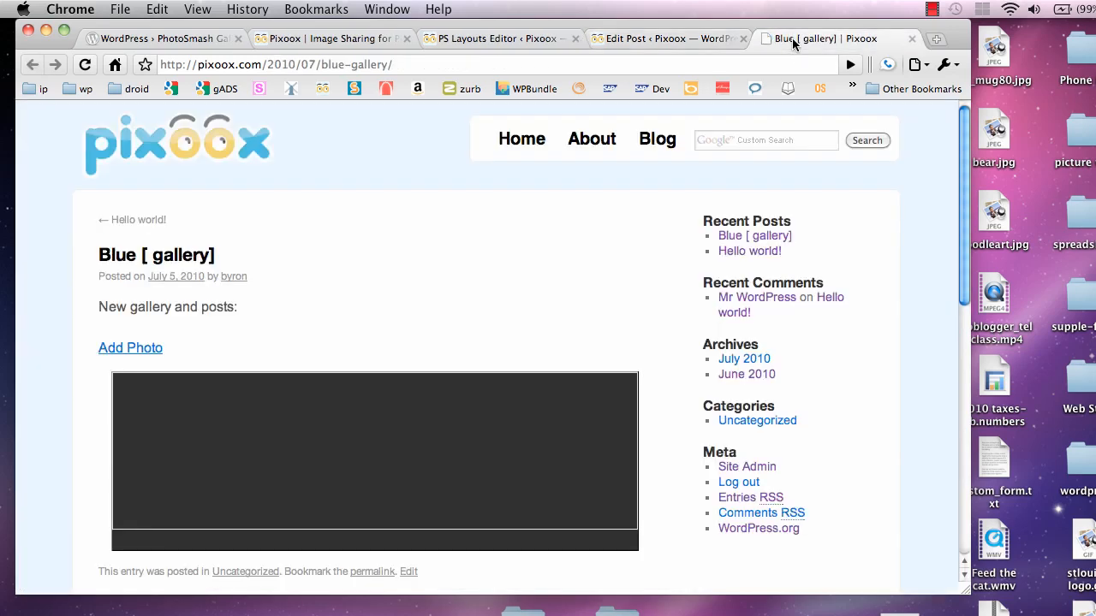
scroll(498, 263, down, 1)
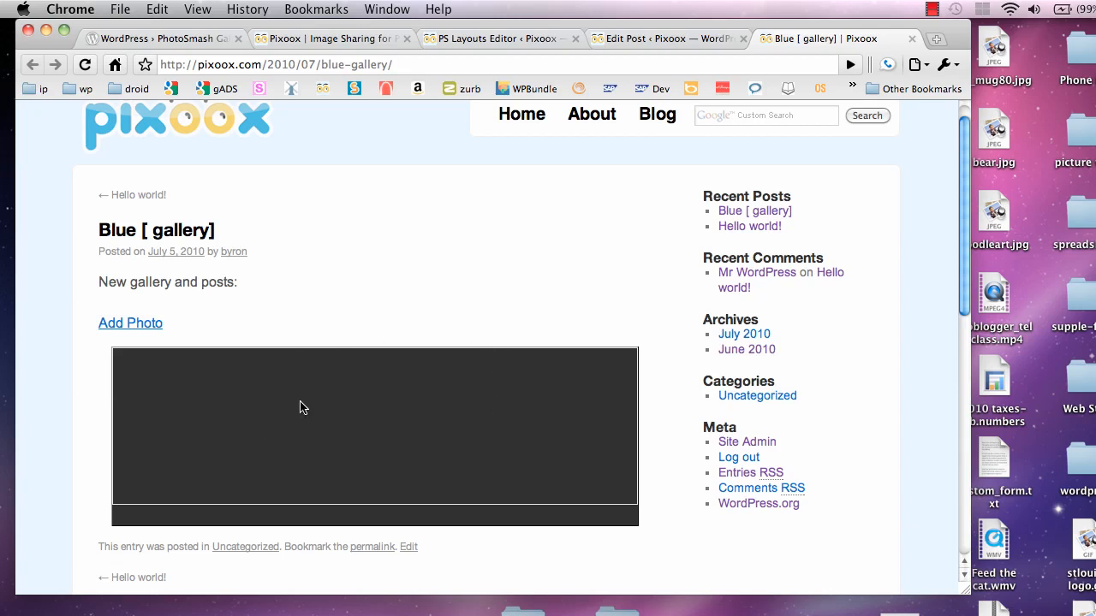
Open the gallery's Add Photo form and choose bear.jpg from the Desktop as the image to upload
click(129, 327)
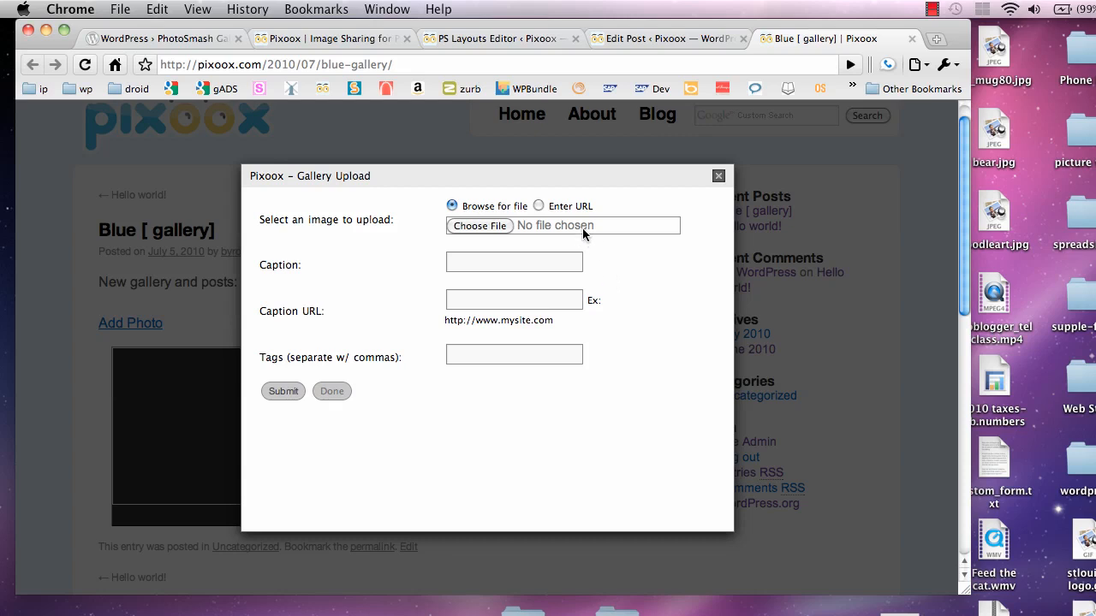
click(517, 268)
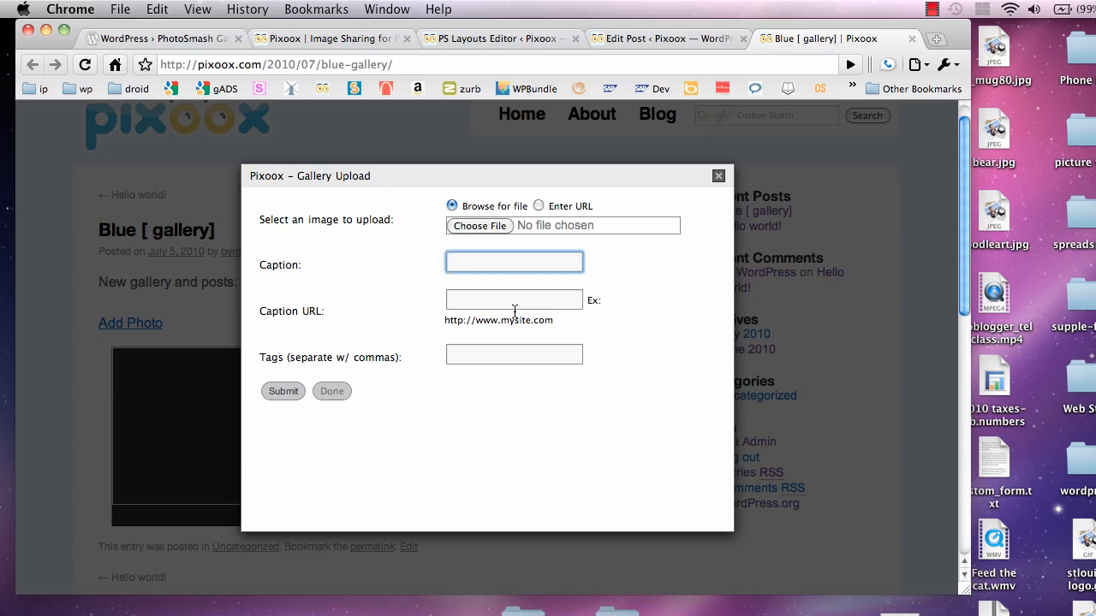
click(543, 225)
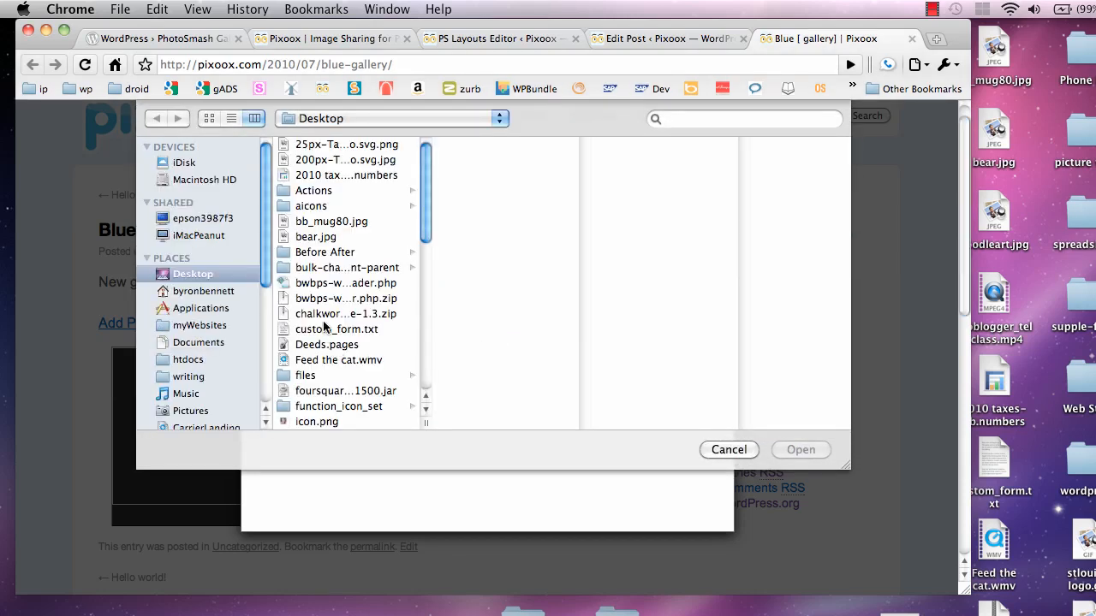
click(323, 237)
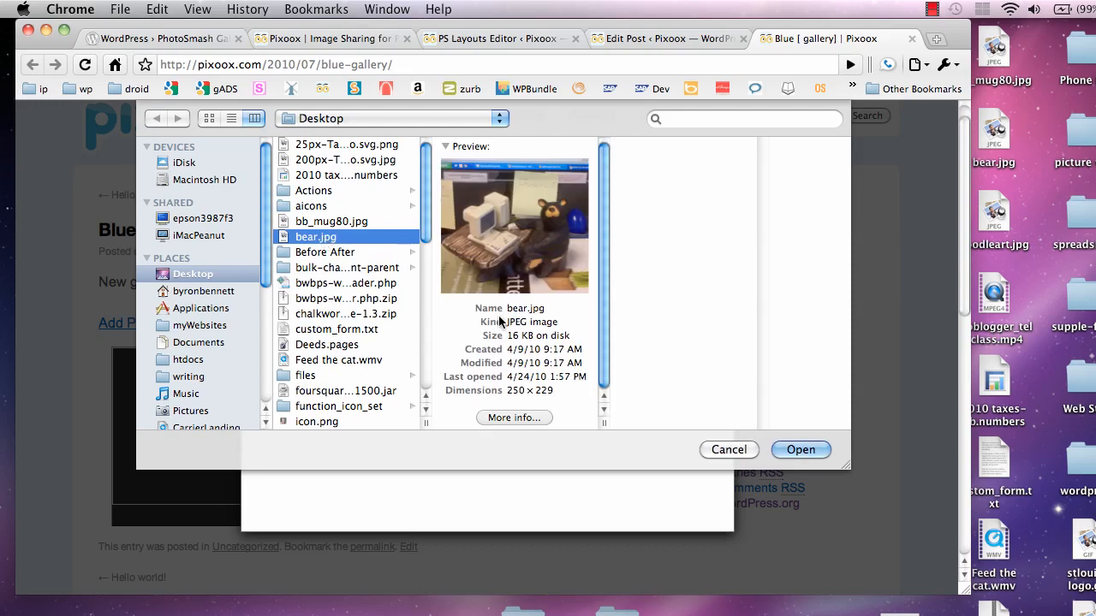
click(790, 452)
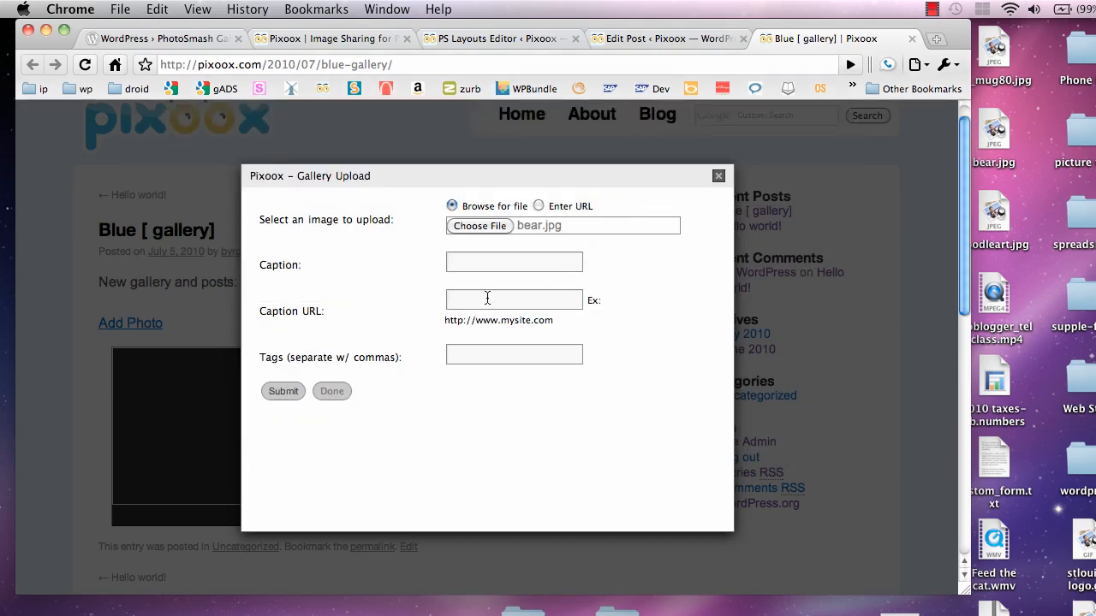
Enter the caption "The bear loves to work on his computer!" for the image
click(483, 264)
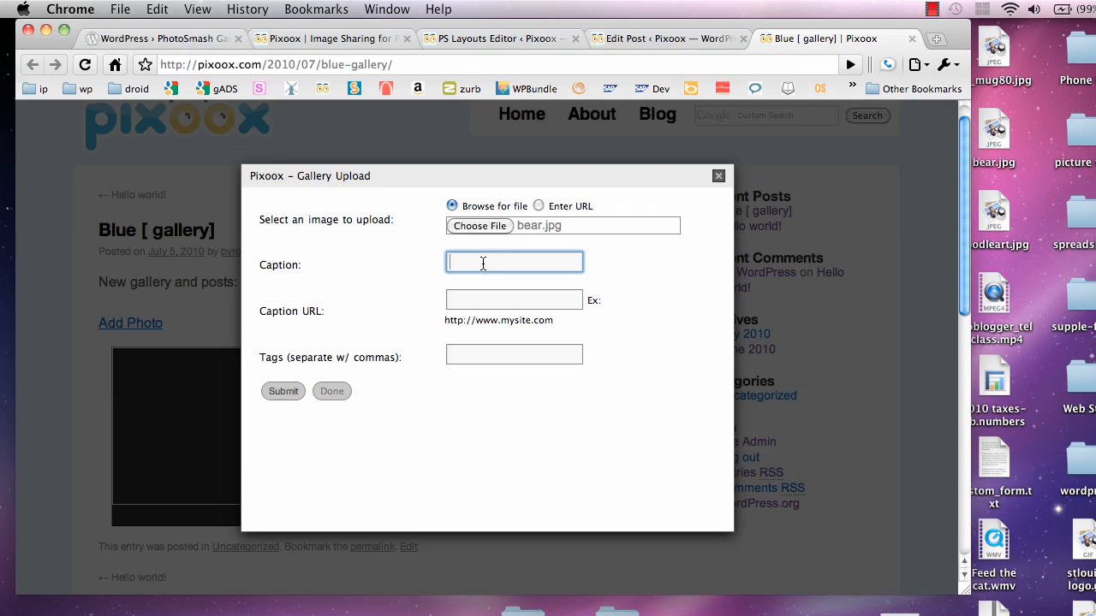
text(THe)
key(BackSpace)
key(BackSpace)
text(he bear lov)
text(es ot e)
key(BackSpace)
key(BackSpace)
key(BackSpace)
key(BackSpace)
text(tow)
key(BackSpace)
text(work on his computer!)
key(Tab)
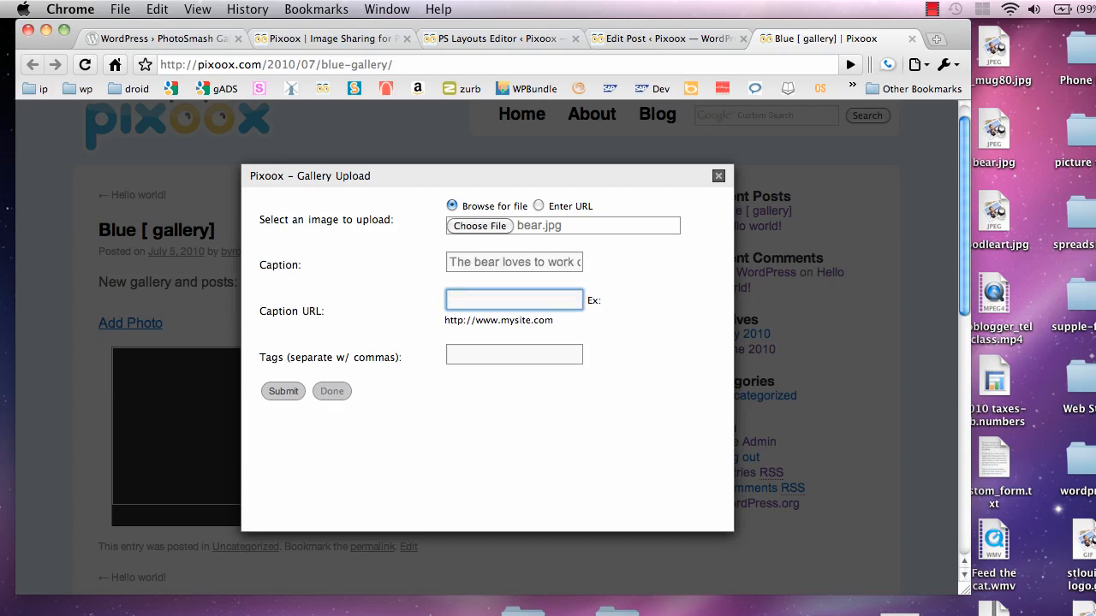
text(h)
key(Down)
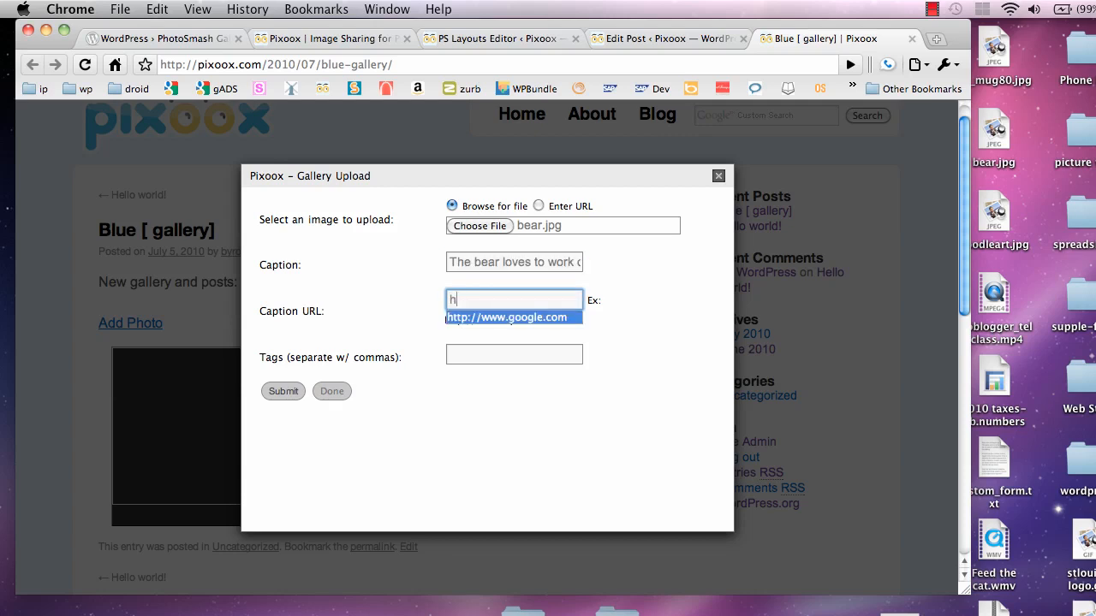
key(Return)
key(Tab)
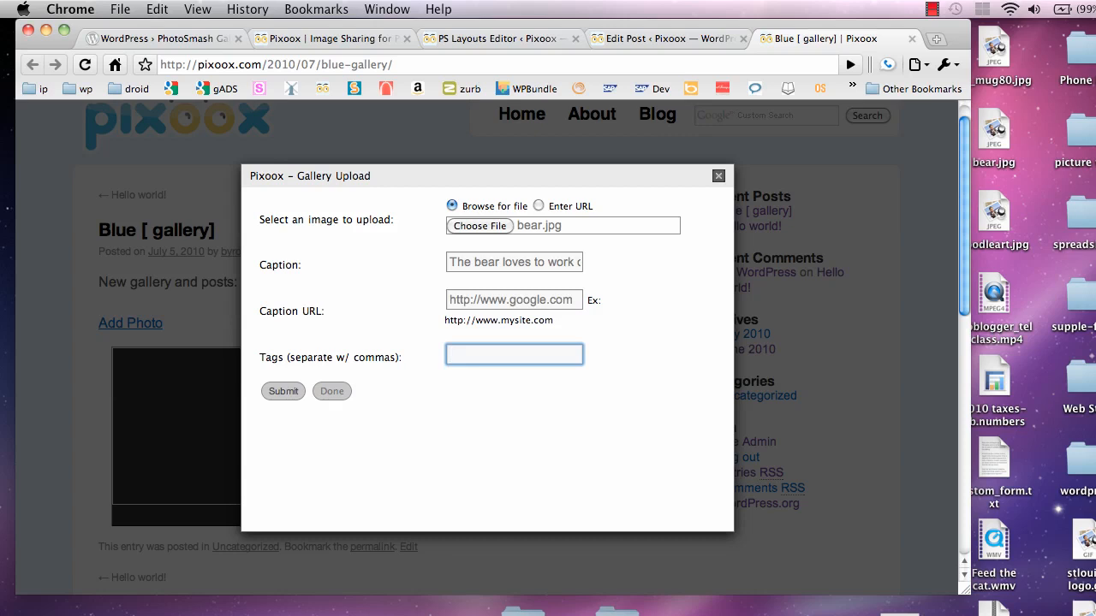
Add the tags "bear, work, computer", submit the upload and close the upload form
text(bear)
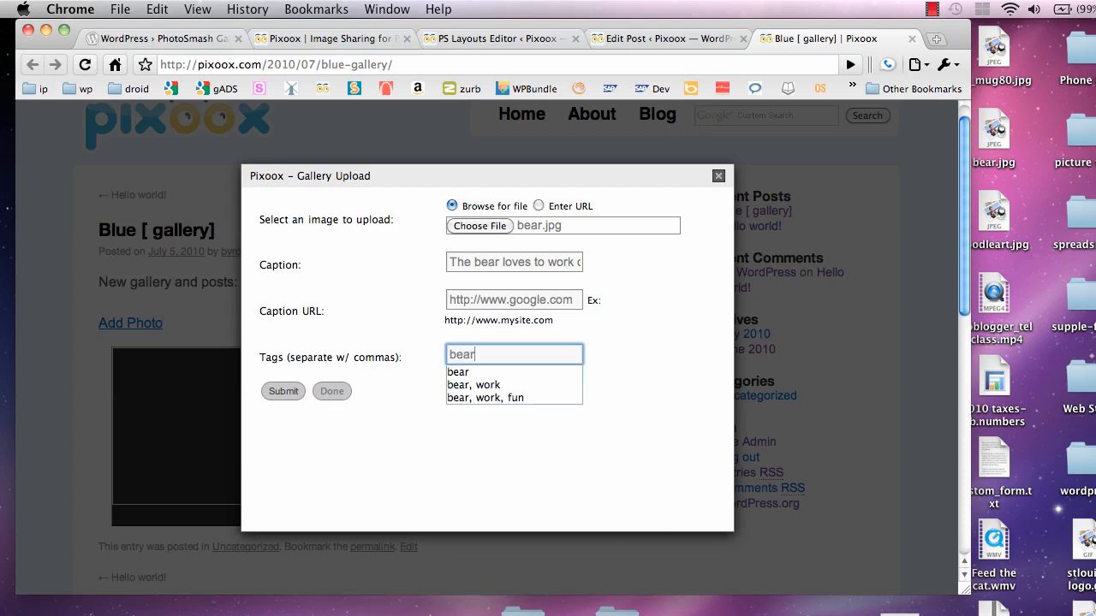
text(, wo)
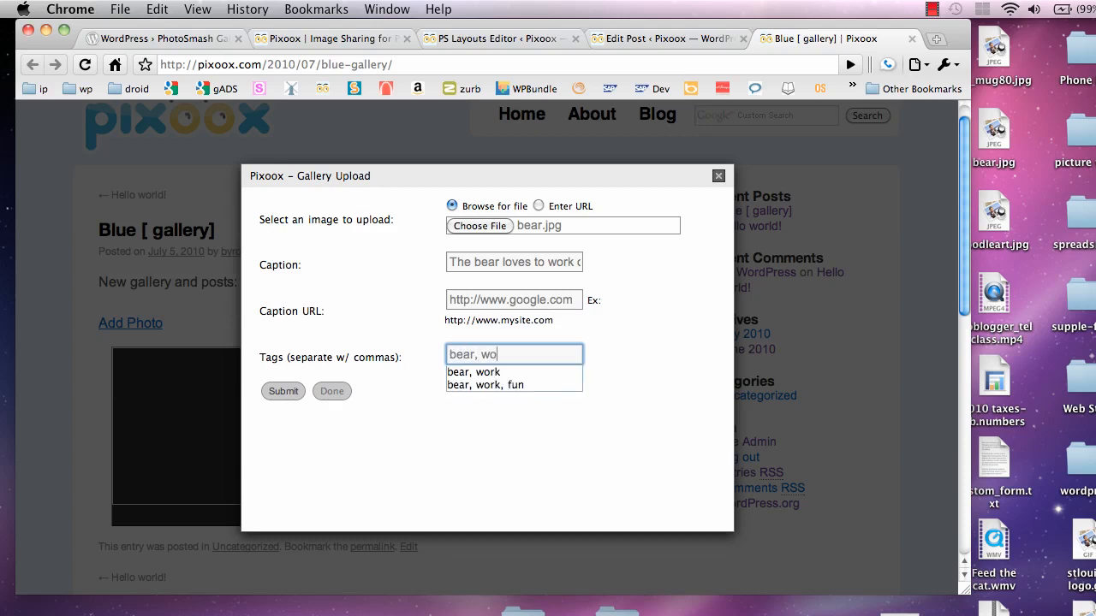
text(rk, computer)
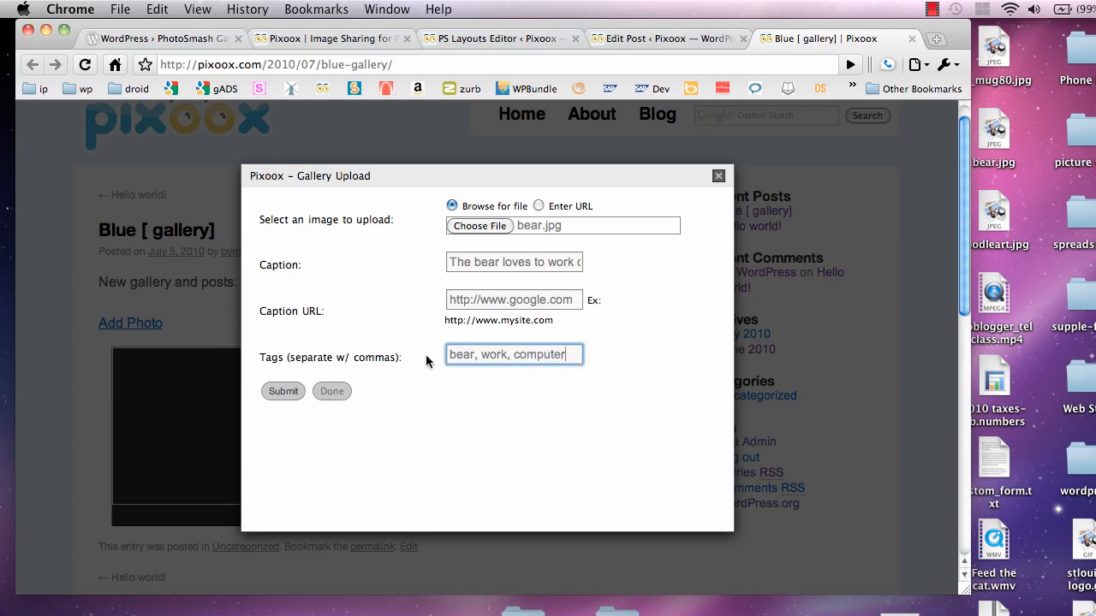
click(284, 391)
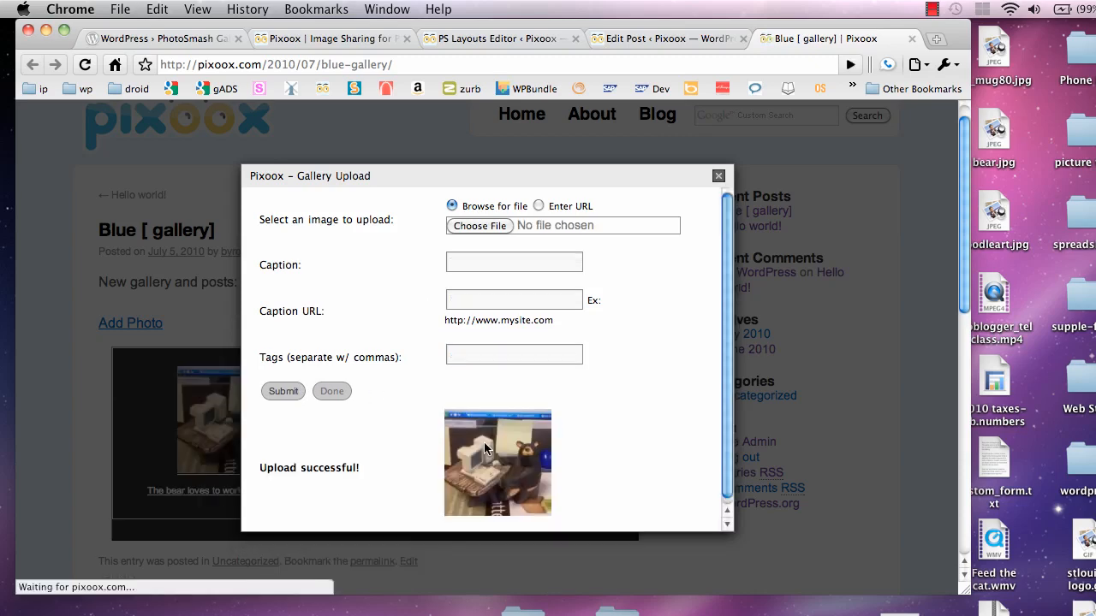
click(340, 396)
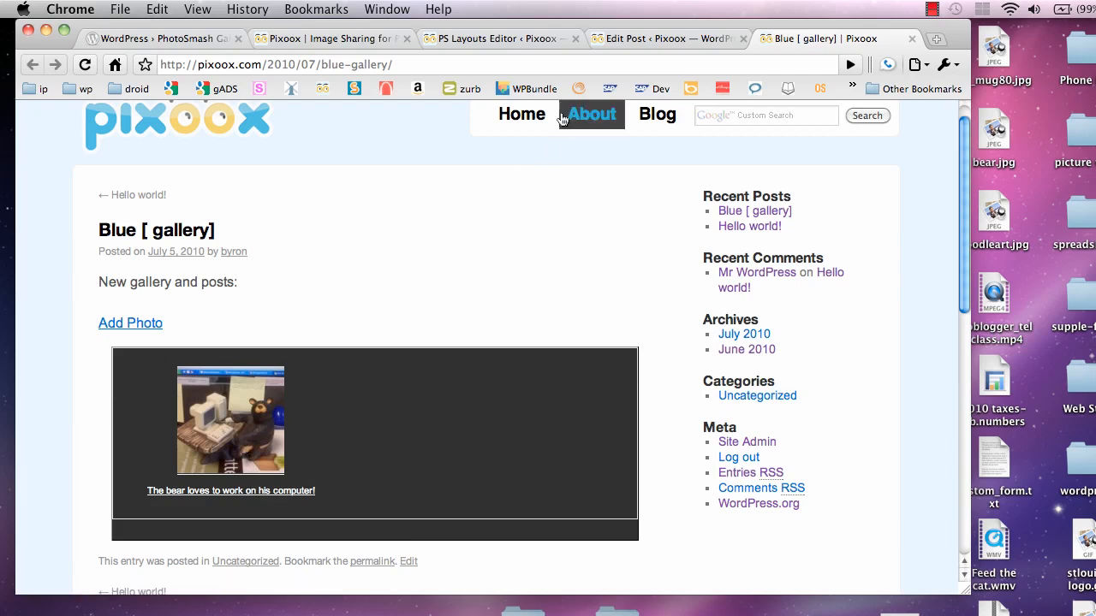
Open the admin list of posts and preview the post created by the bear upload, checking its content and tags
click(614, 41)
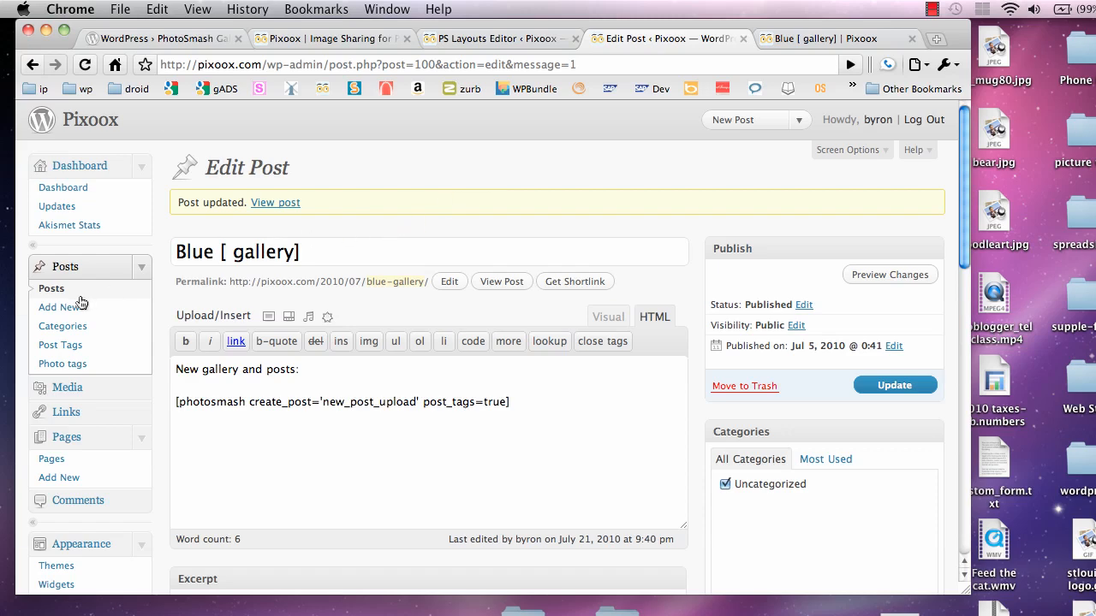
click(52, 289)
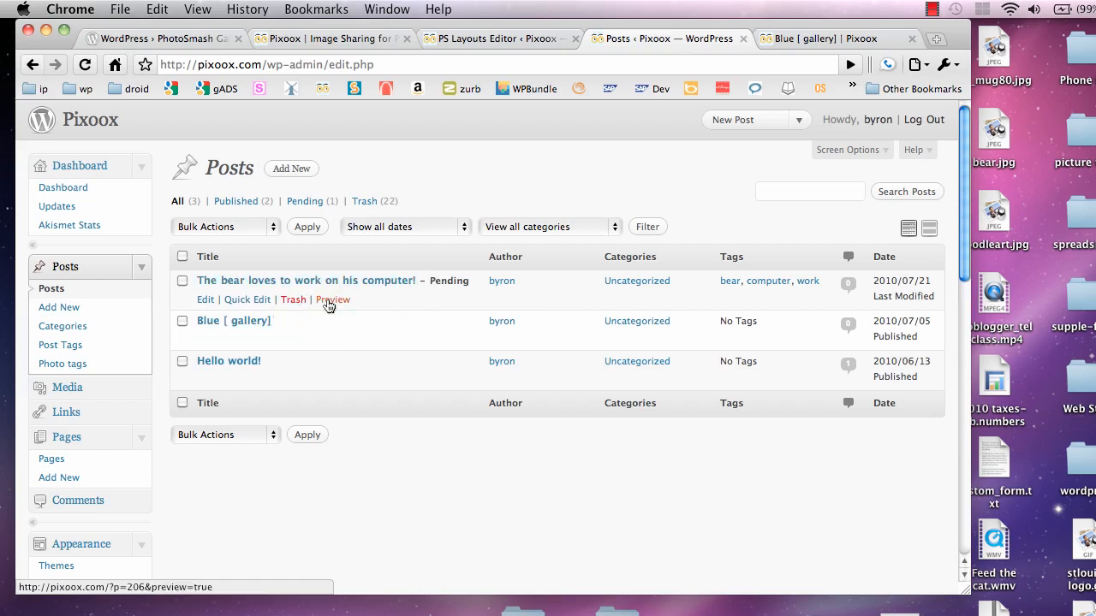
click(330, 300)
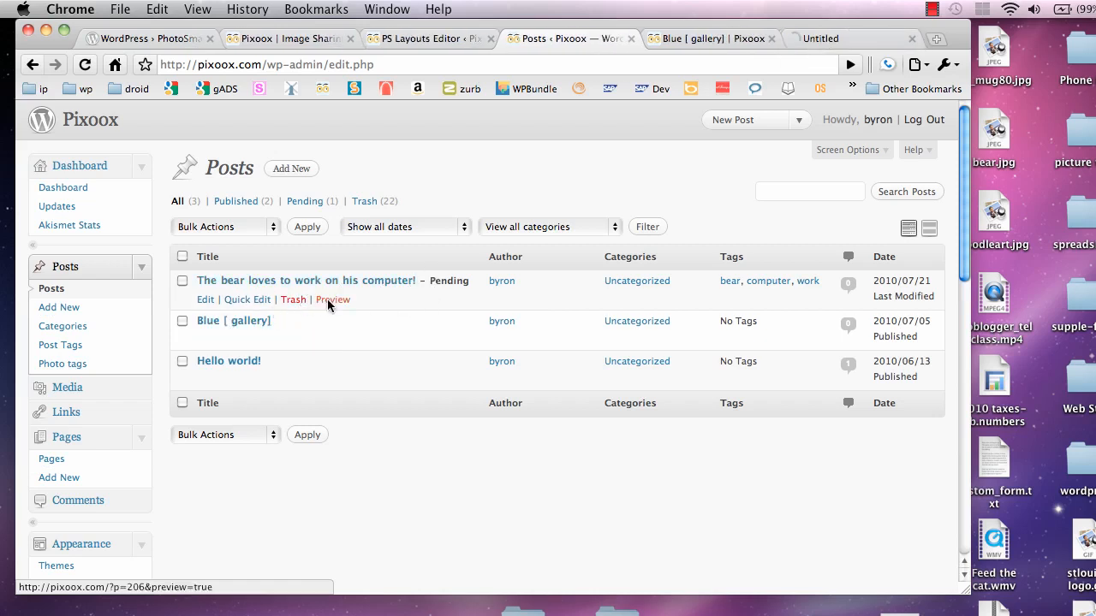
click(807, 37)
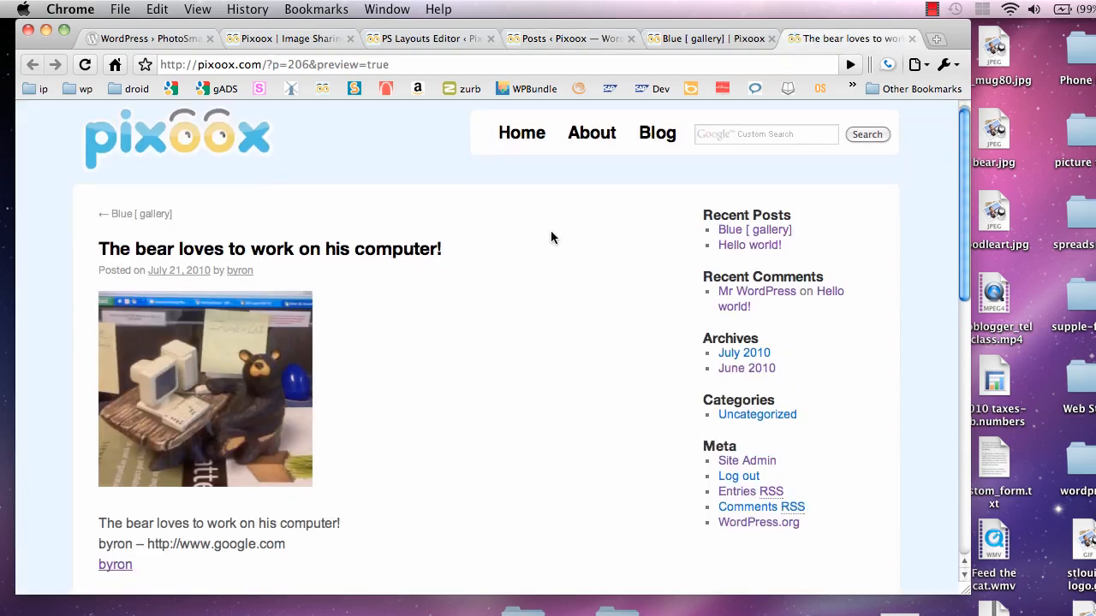
scroll(551, 237, down, 3)
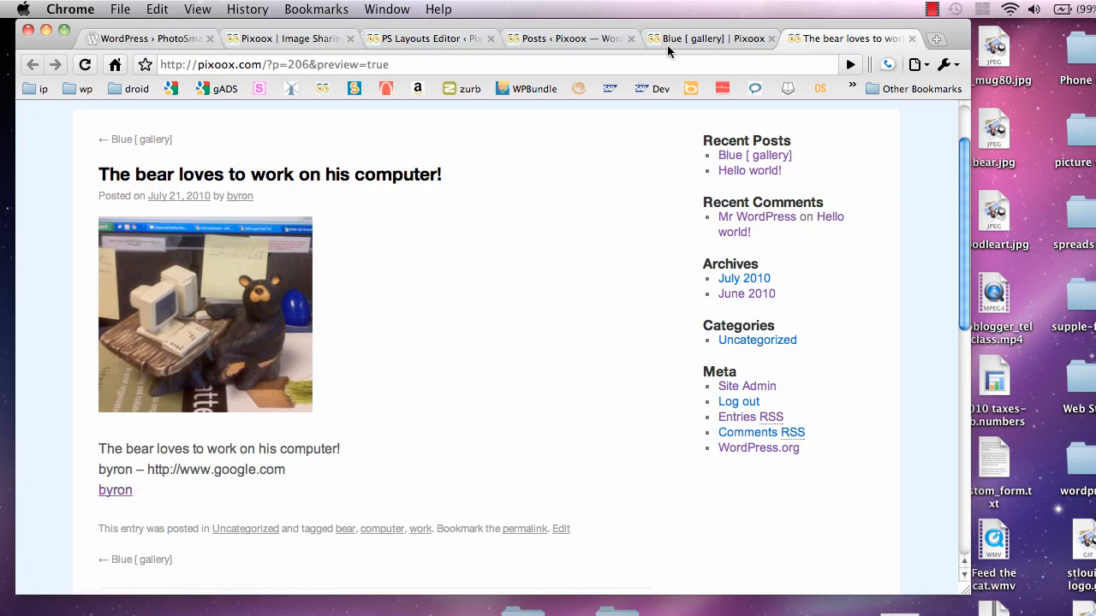
Return to the Layouts Editor and review the new_post_upload layout's HTML Layout, HTML Alternating Layout and Wrapper fields
click(556, 41)
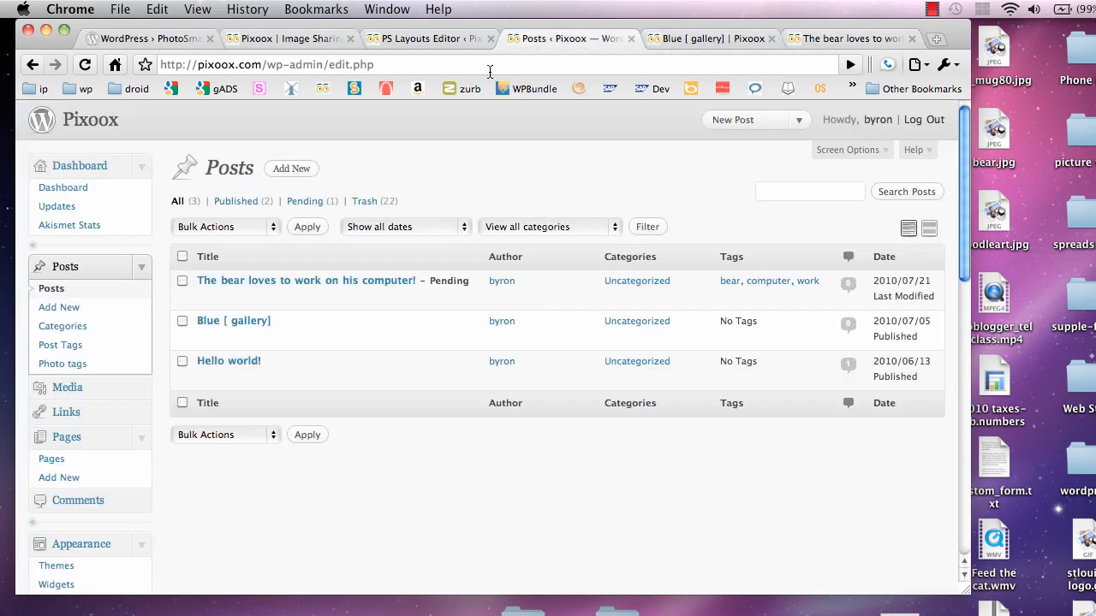
click(446, 40)
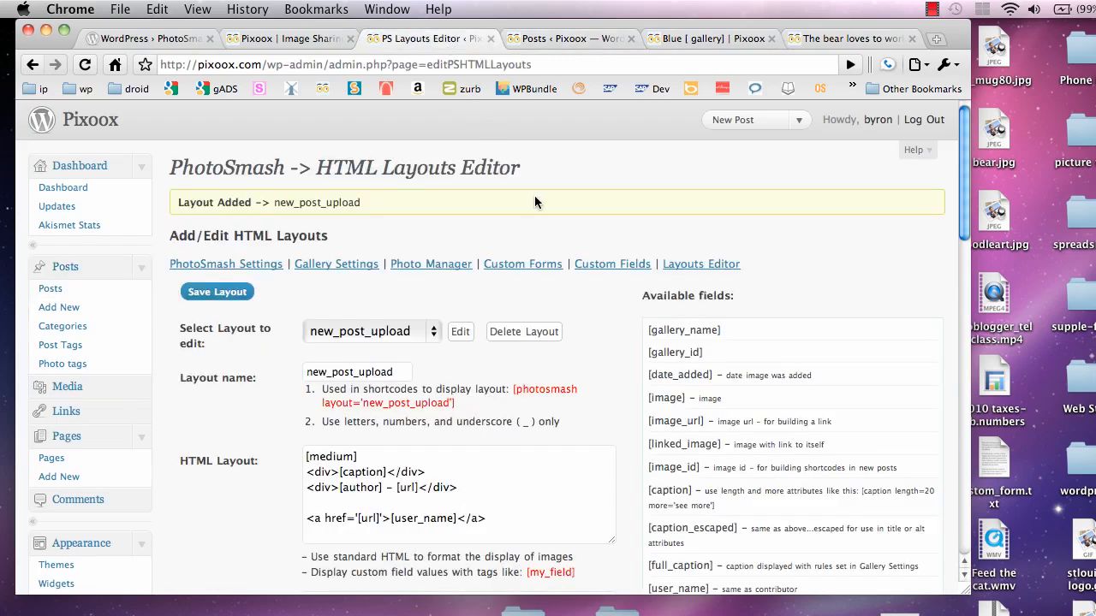
scroll(544, 210, down, 5)
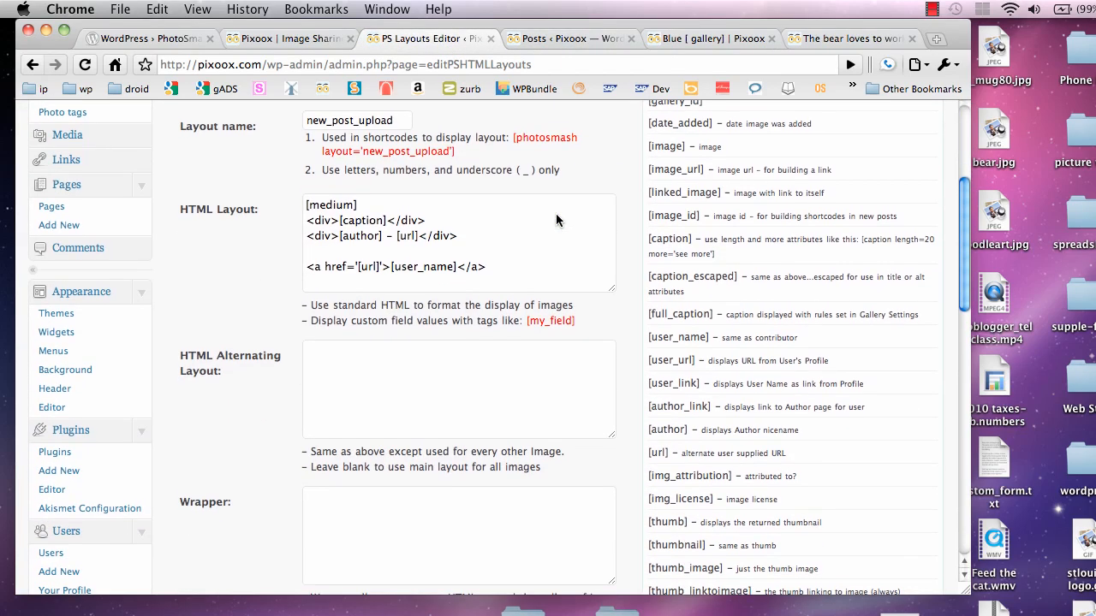
scroll(556, 221, down, 3)
scroll(556, 221, up, 1)
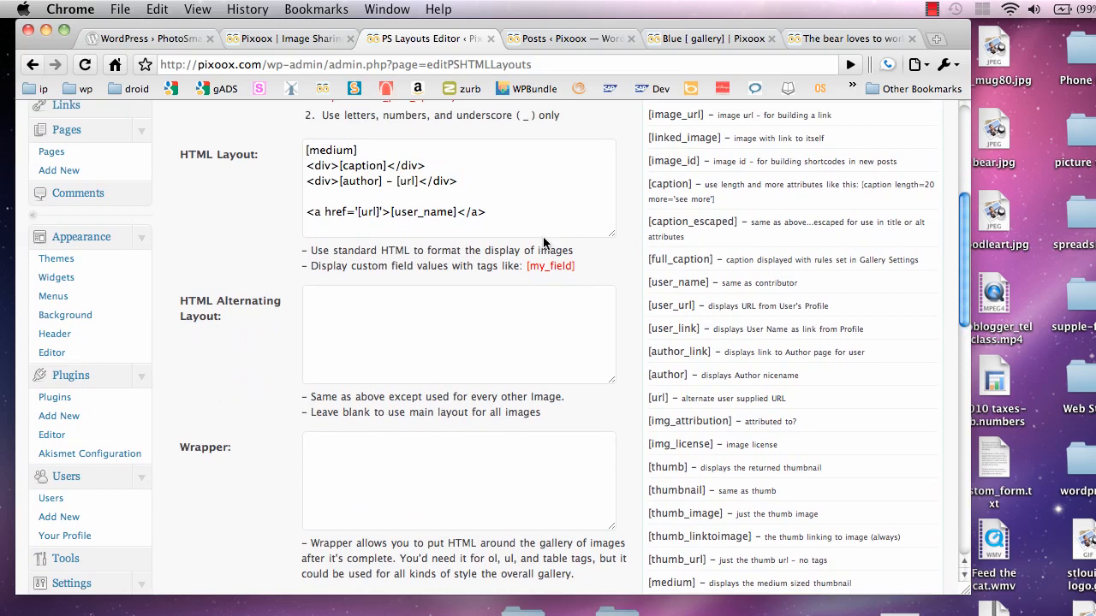
click(474, 324)
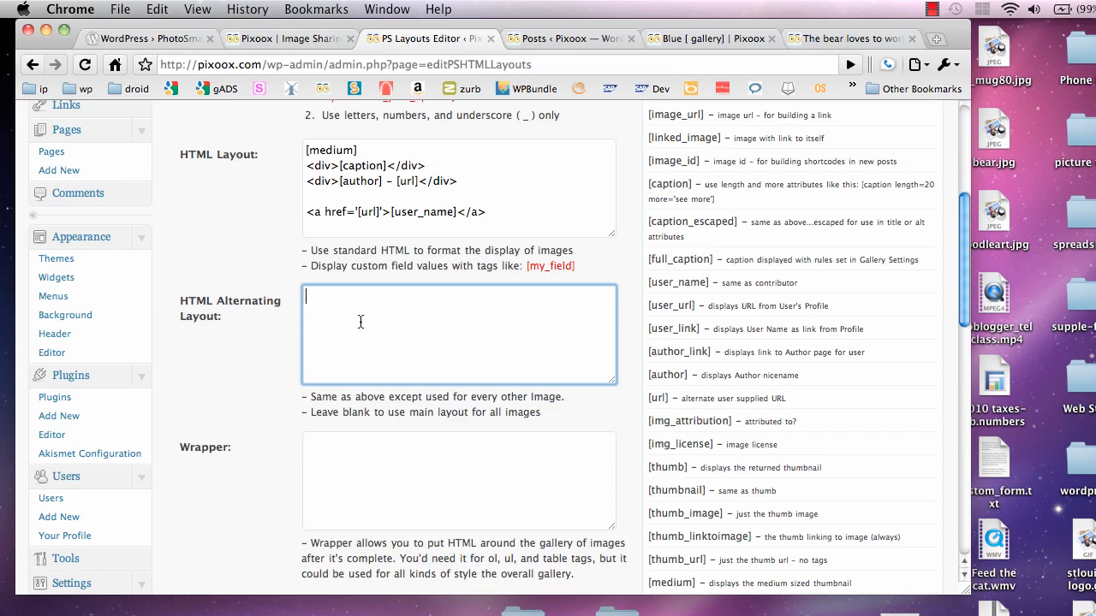
scroll(374, 335, down, 6)
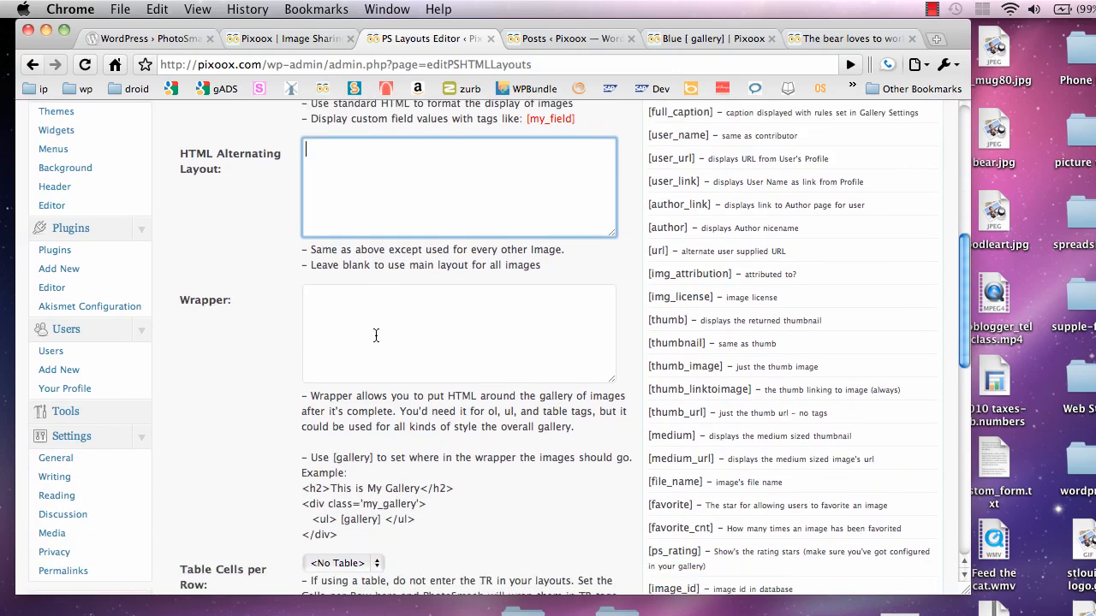
scroll(375, 335, up, 4)
scroll(376, 335, up, 4)
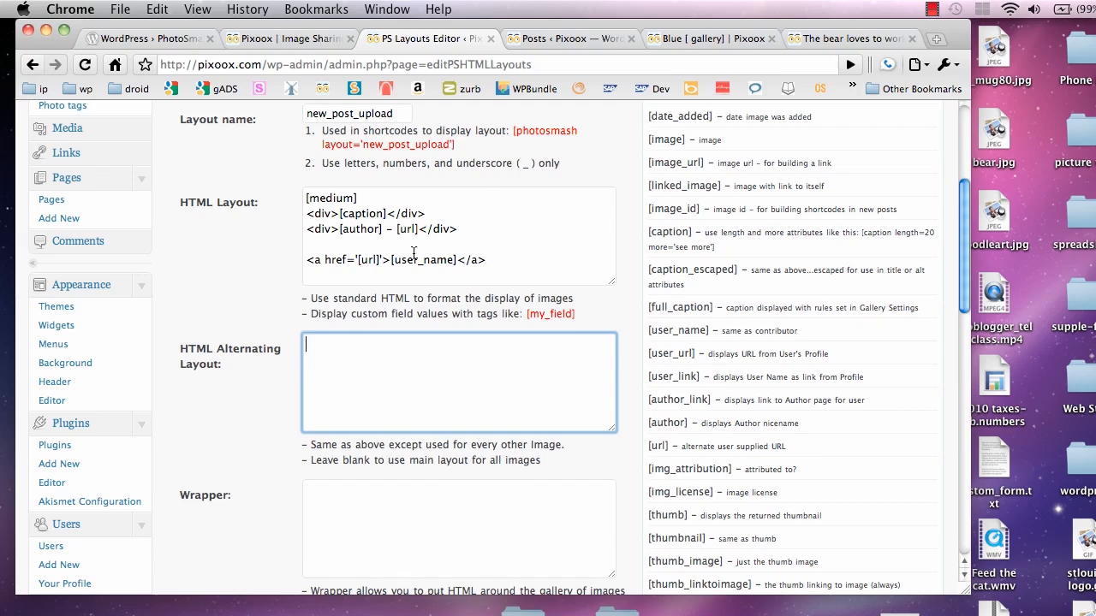
scroll(400, 267, down, 10)
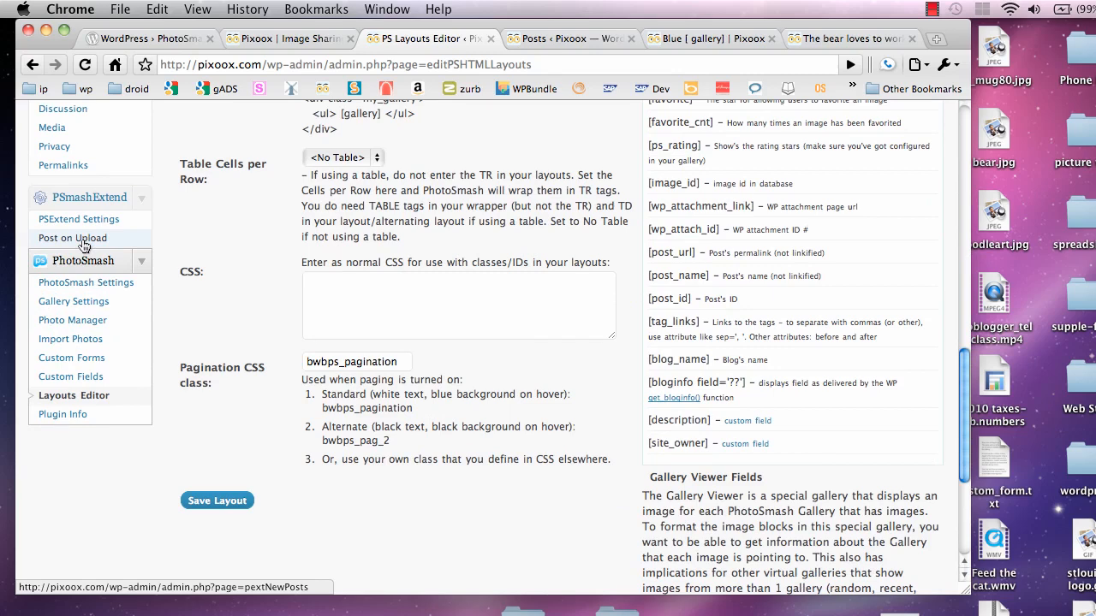
Open PSmashExtend's Post on Upload settings and review the choices for minimum role to create posts and new post status
click(82, 244)
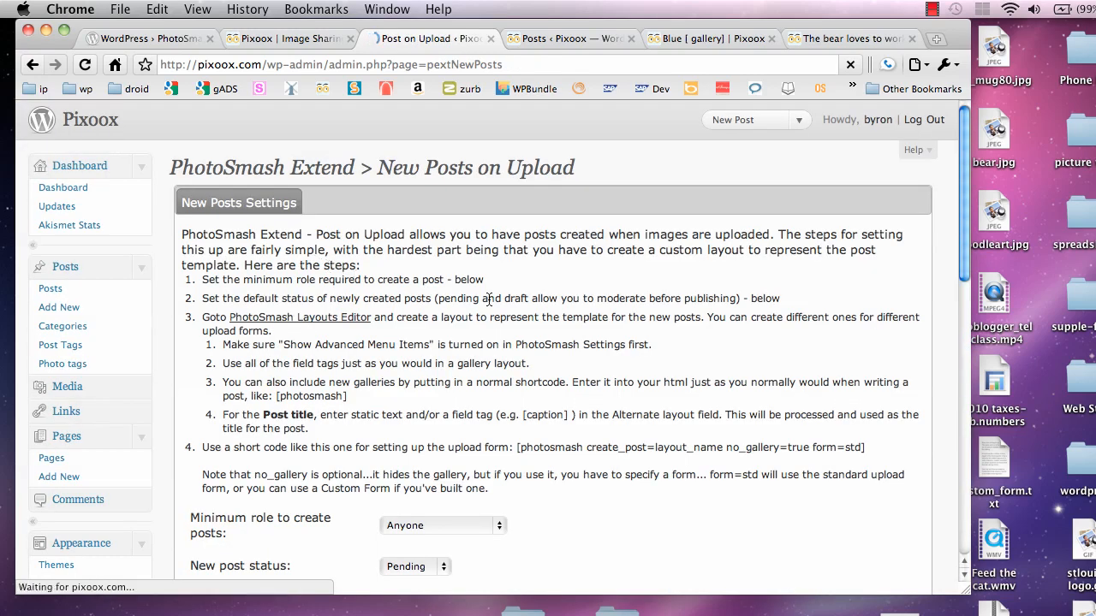
scroll(489, 297, down, 3)
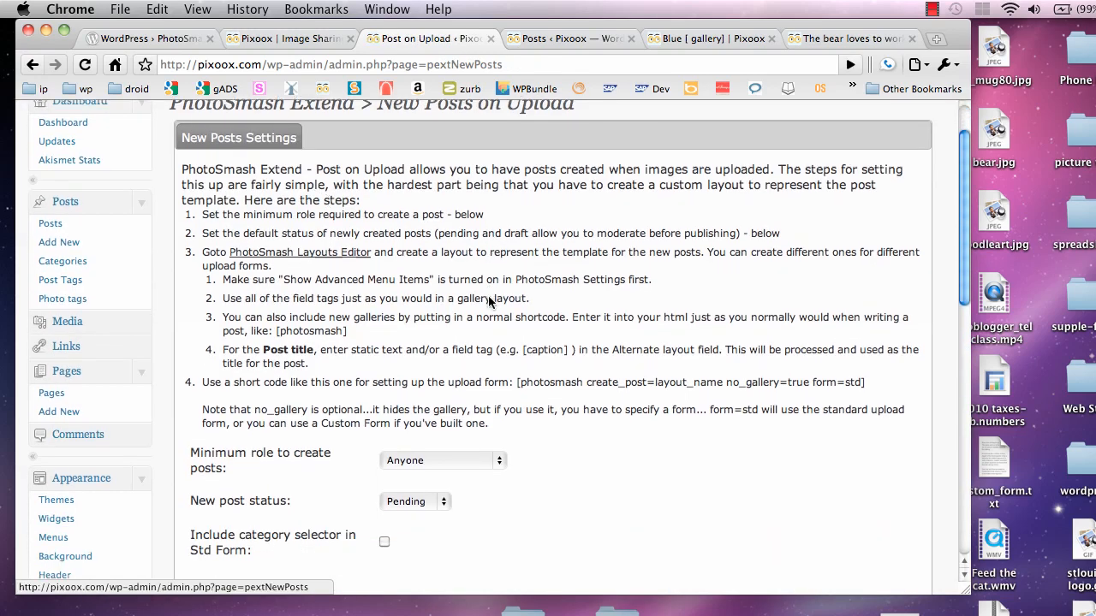
click(449, 446)
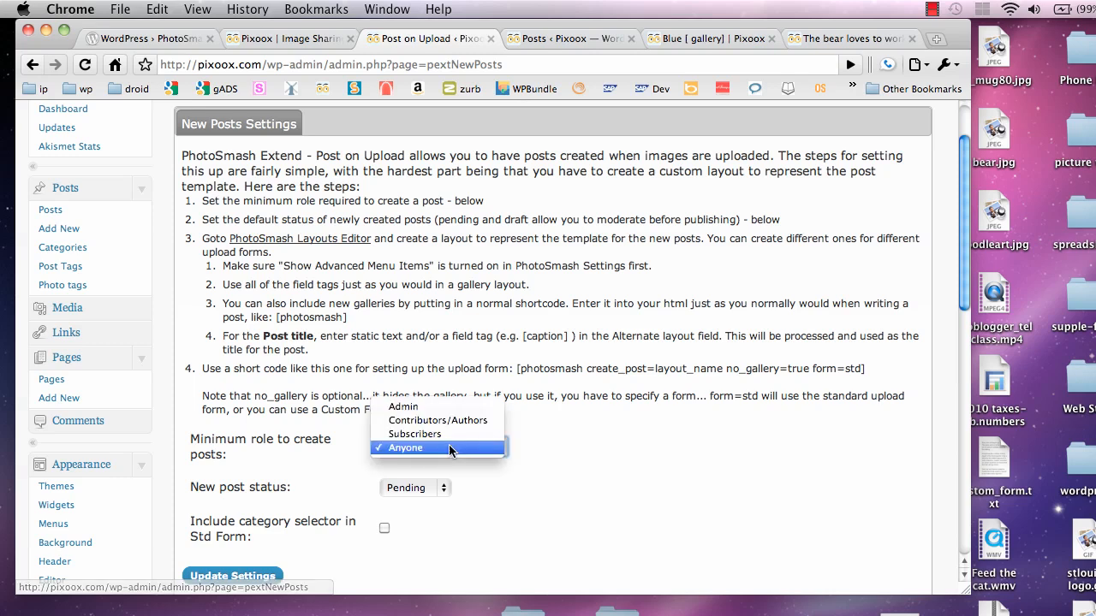
click(614, 397)
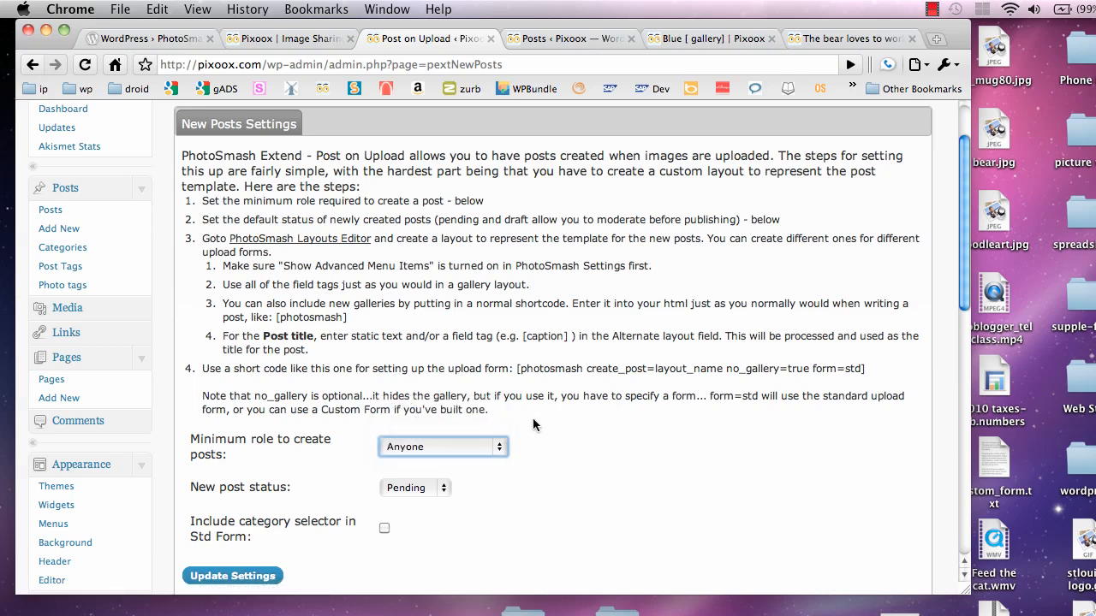
click(435, 490)
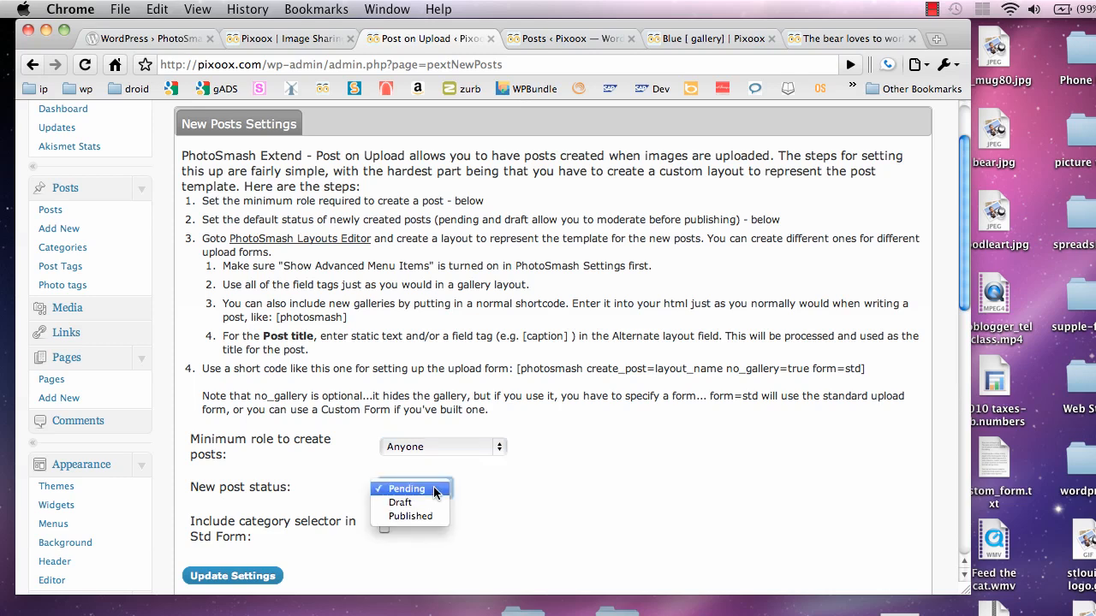
click(505, 490)
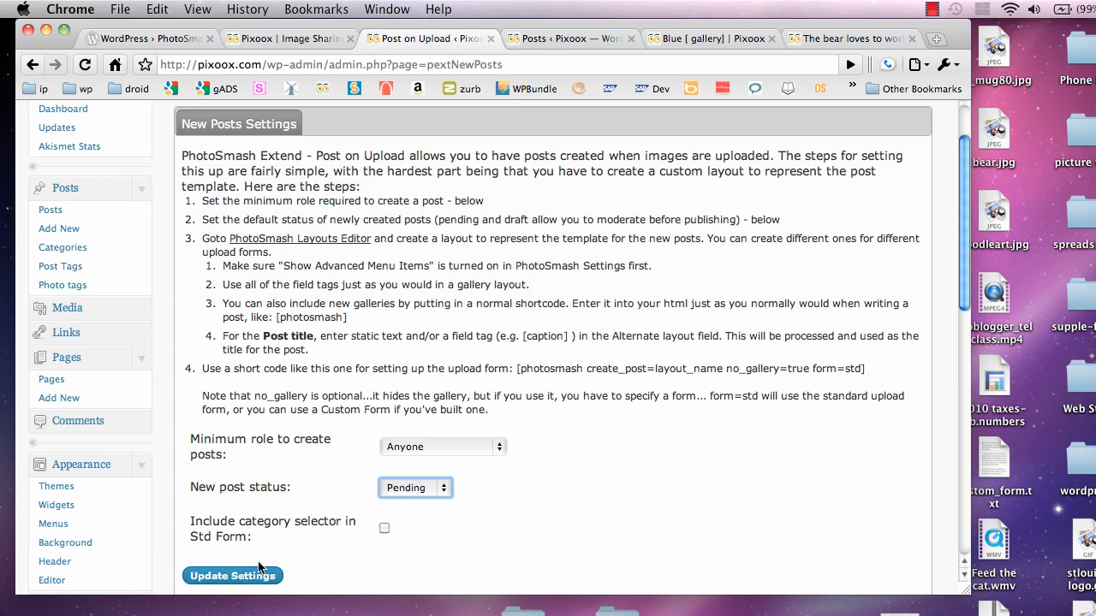